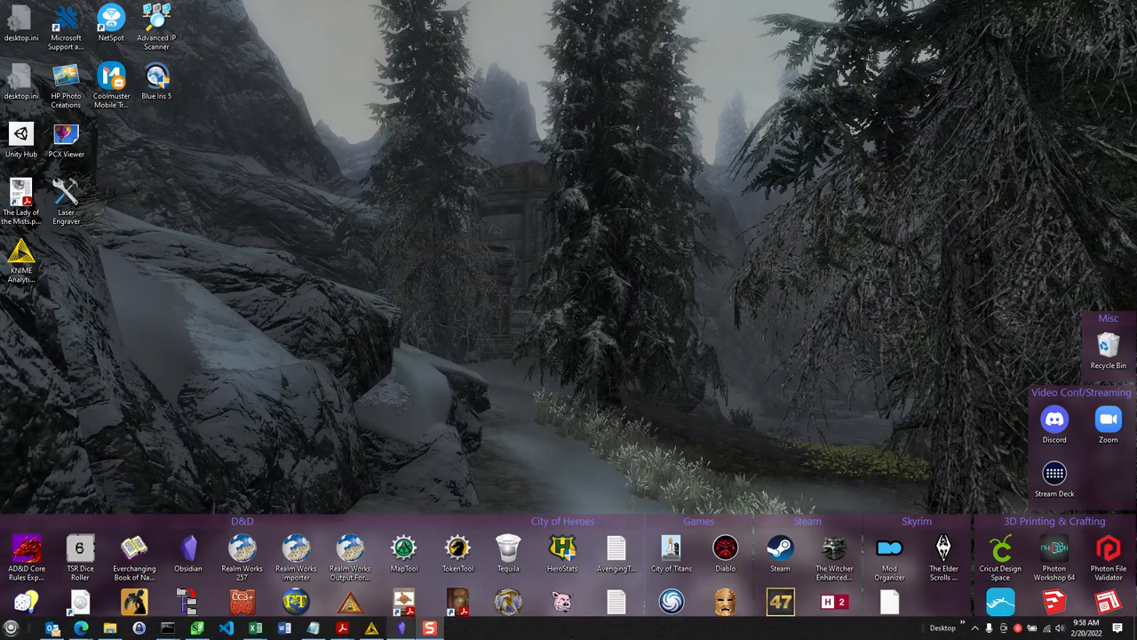
- Switch to KNIME Analytics Platform and open the configuration of the Variable Creator node in the Monster Processor workflow
mouse_move(430, 628)
click(372, 629)
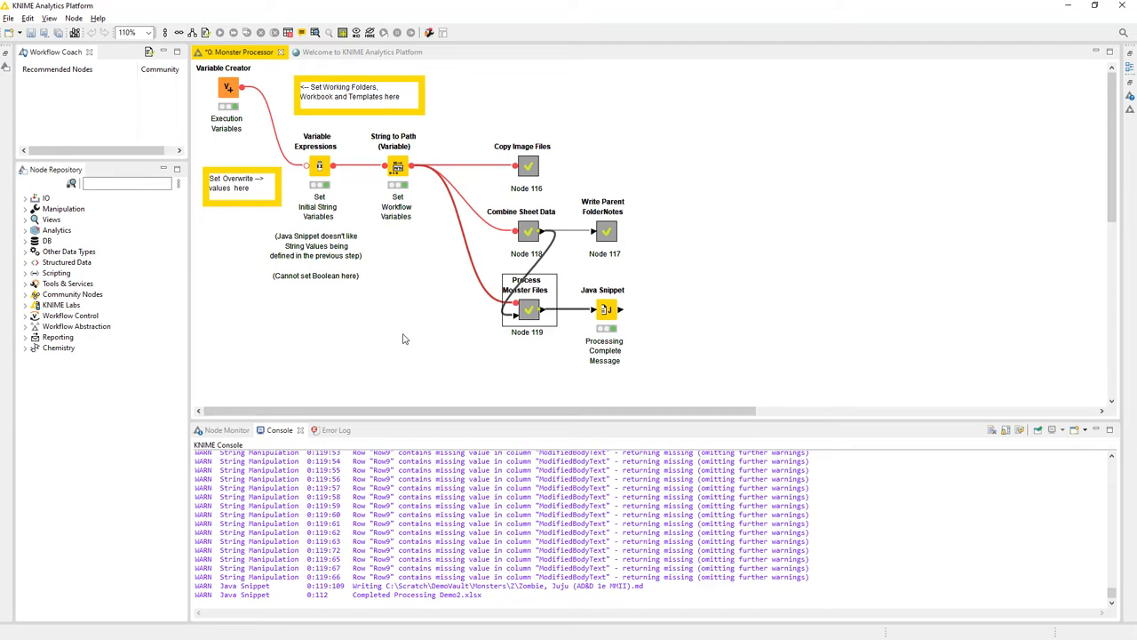
double_click(228, 87)
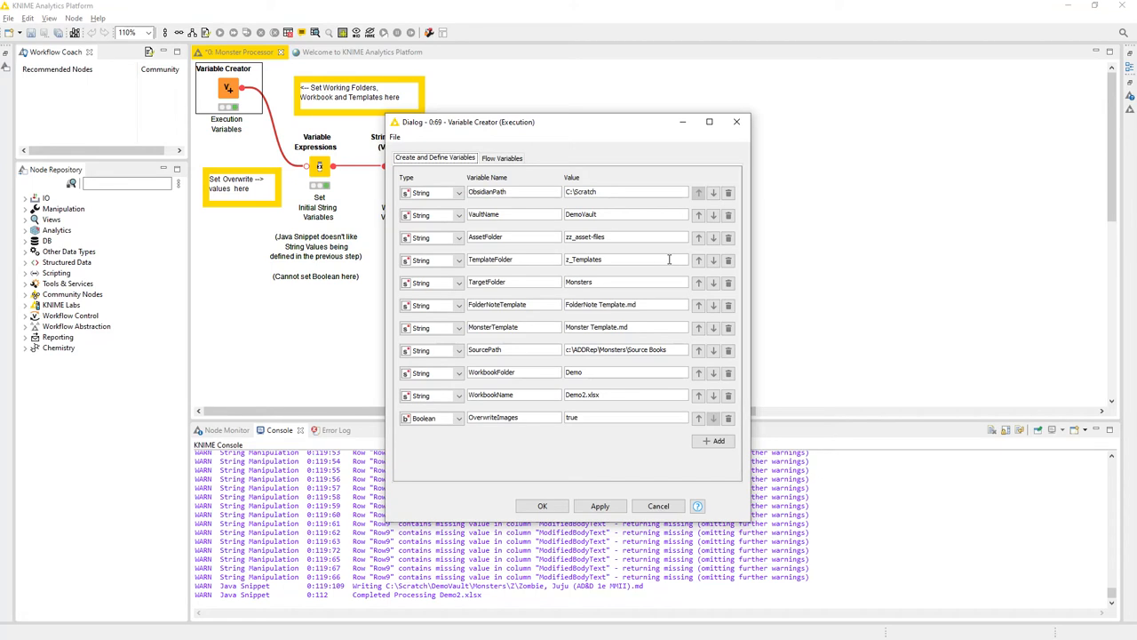
drag(555, 129, 612, 82)
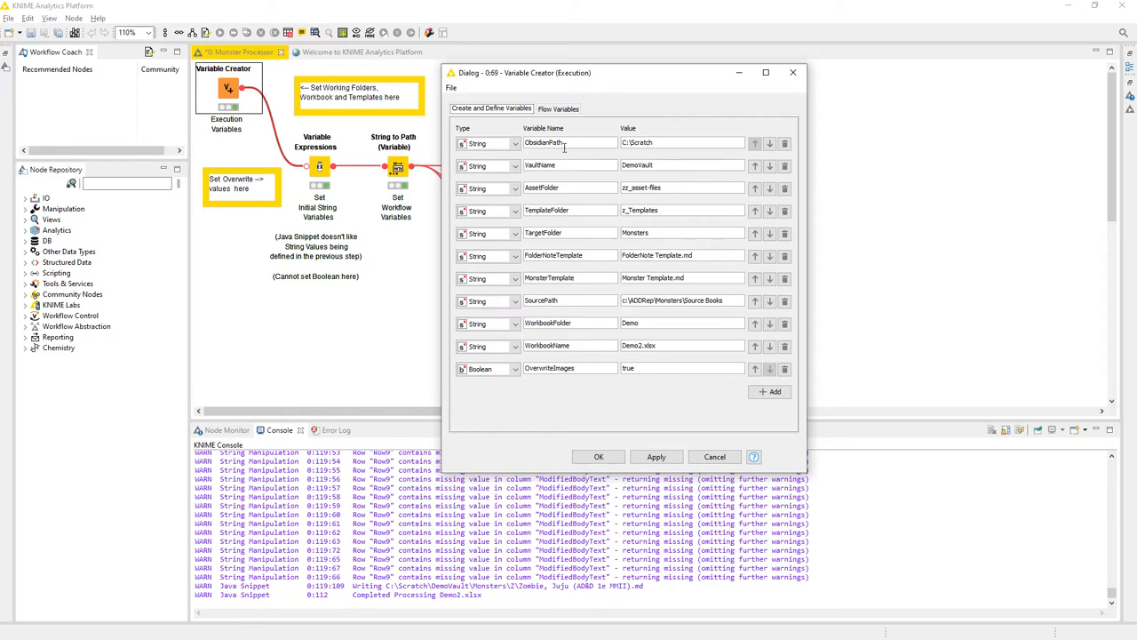
- Review the ObsidianPath, VaultName, AssetFolder, TemplateFolder, TargetFolder and FolderNoteTemplate values in the Variable Creator configuration
click(624, 147)
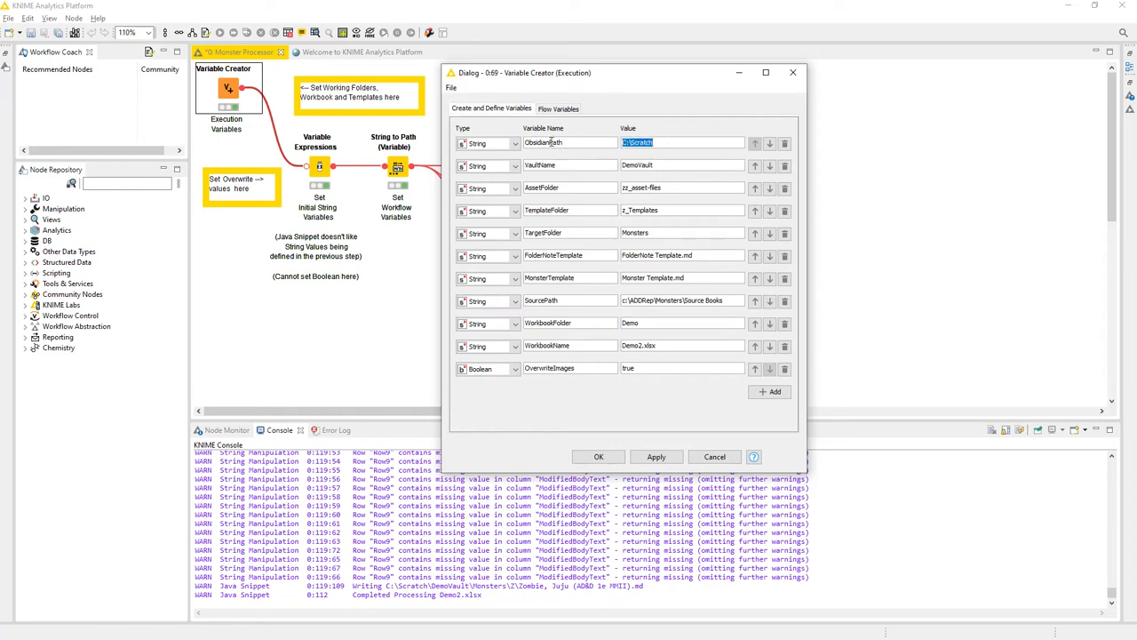
click(694, 142)
double_click(640, 163)
double_click(662, 142)
double_click(665, 167)
double_click(669, 188)
double_click(674, 212)
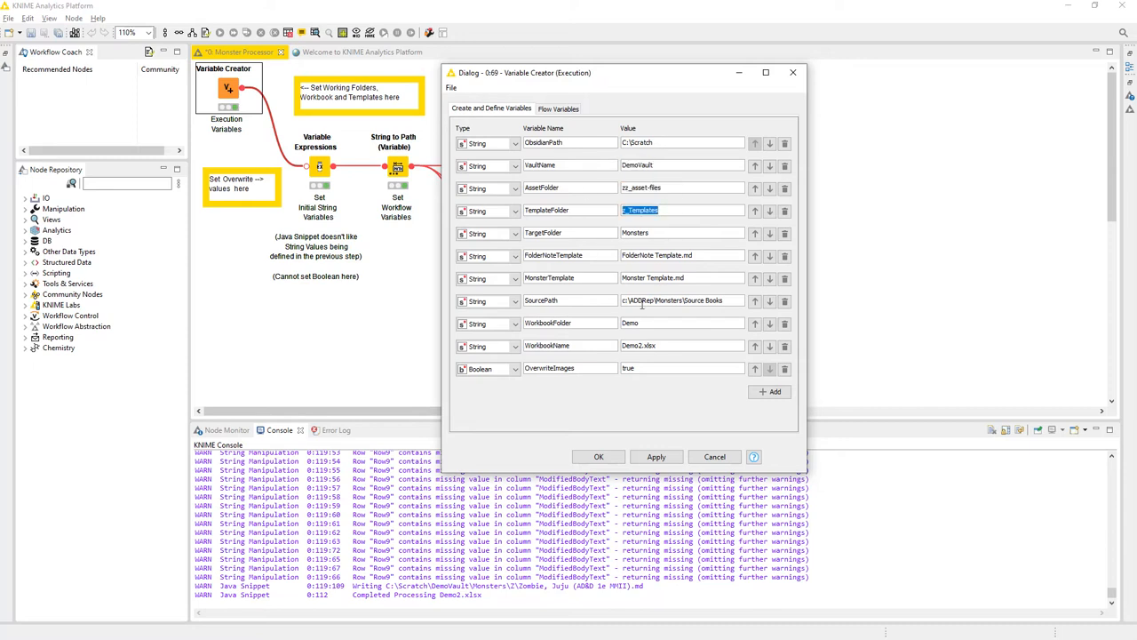
double_click(671, 232)
drag(670, 232, 591, 233)
drag(704, 257, 620, 258)
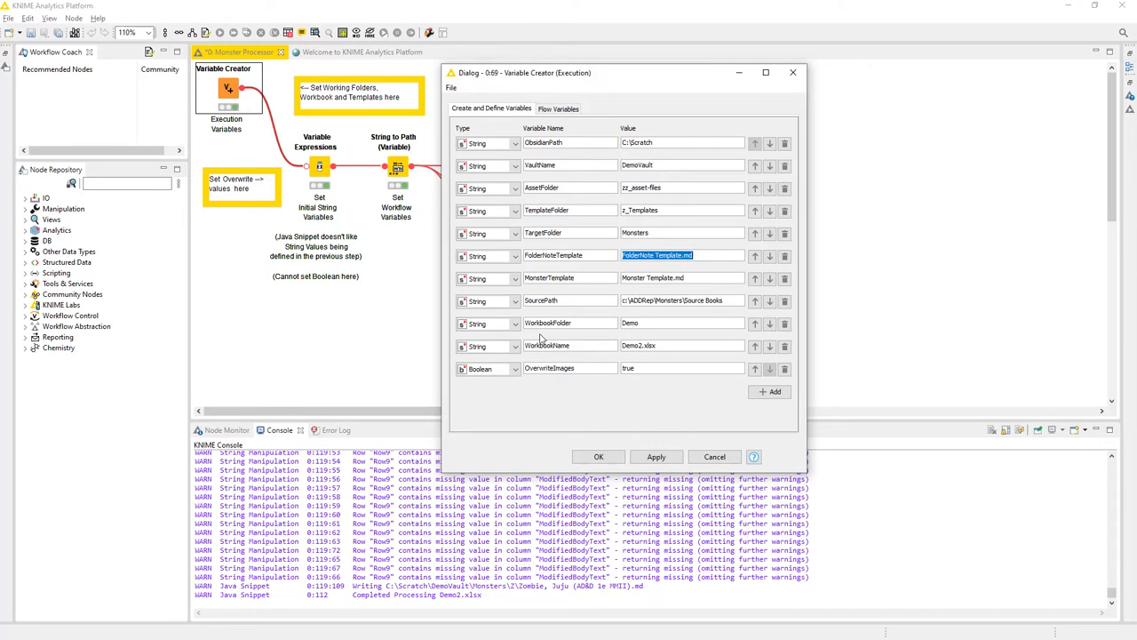
- Review the SourcePath, WorkbookFolder, WorkbookName and OverwriteImages values, and close the Variable Creator configuration
click(728, 301)
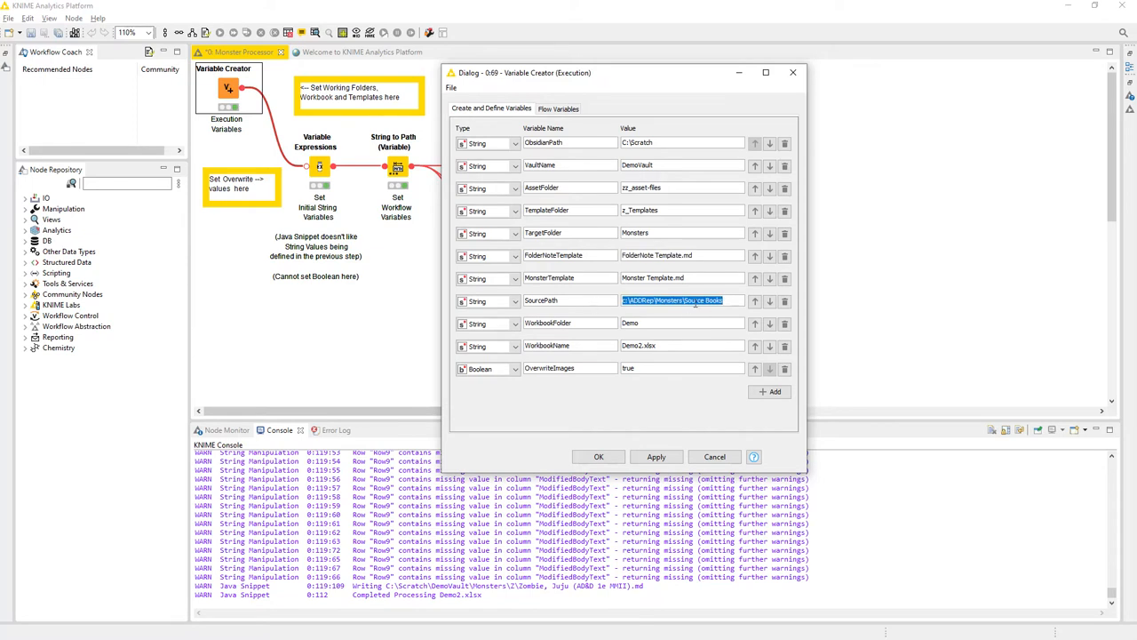
click(728, 301)
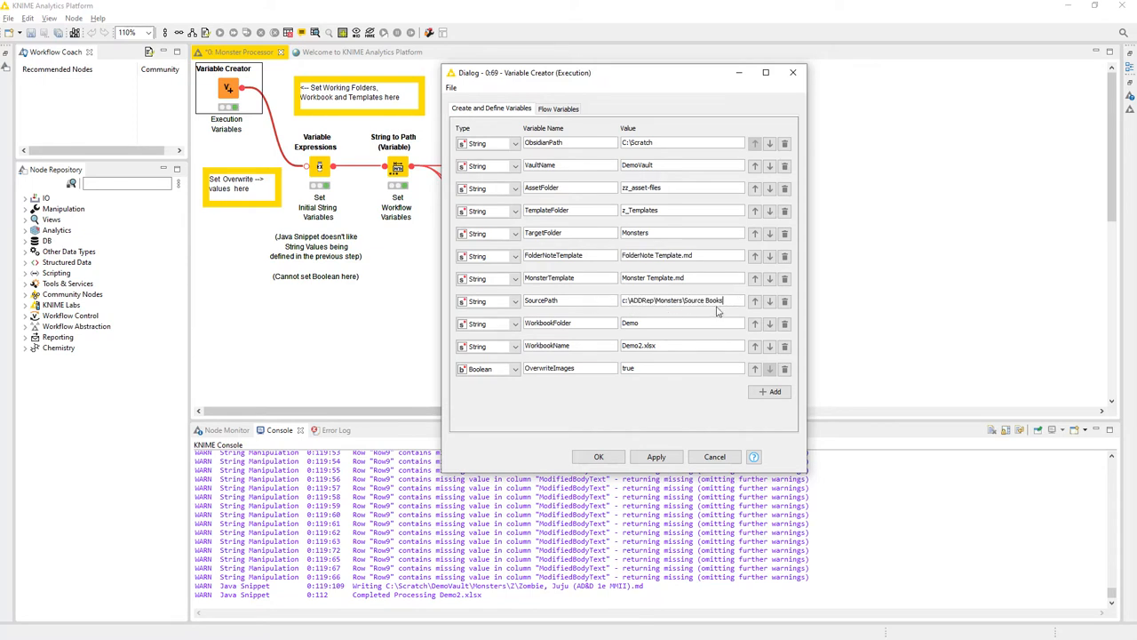
click(664, 323)
click(666, 322)
click(670, 346)
click(685, 346)
click(662, 368)
drag(624, 80, 767, 67)
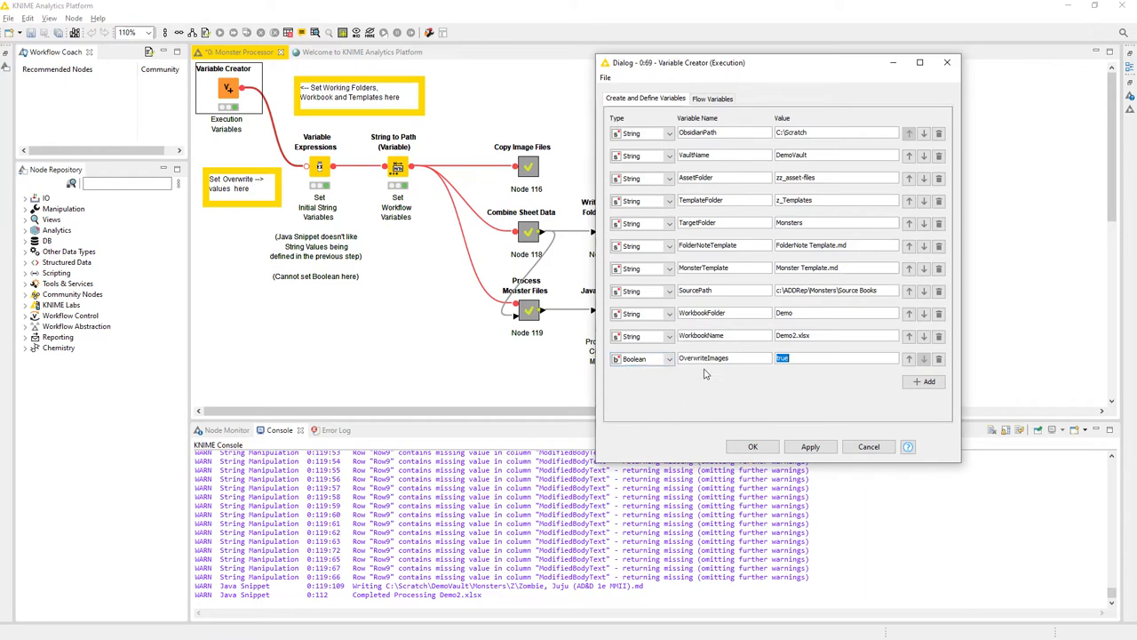
click(754, 447)
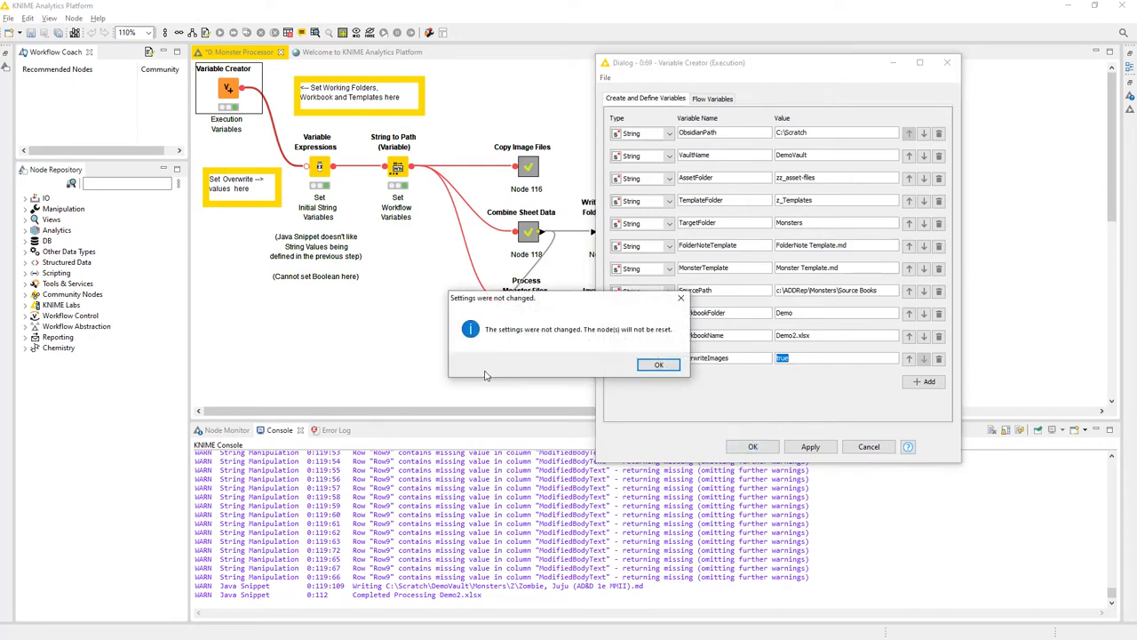
click(656, 366)
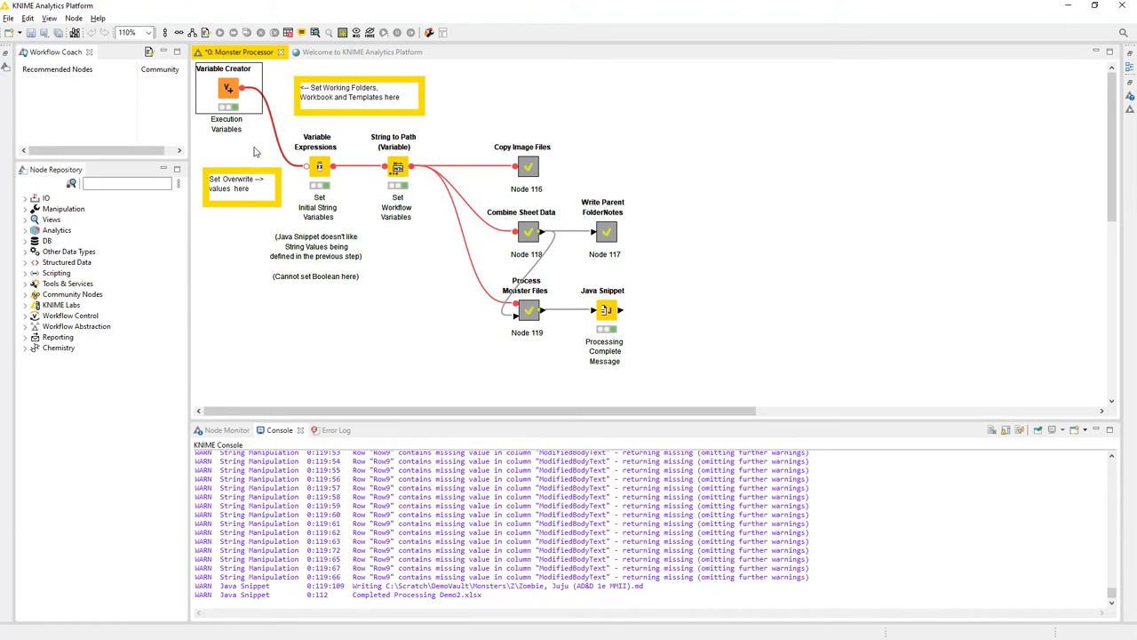
- Reopen the Variable Creator configuration to check the OverwriteImages variable name, and close it without changes
double_click(233, 96)
double_click(528, 419)
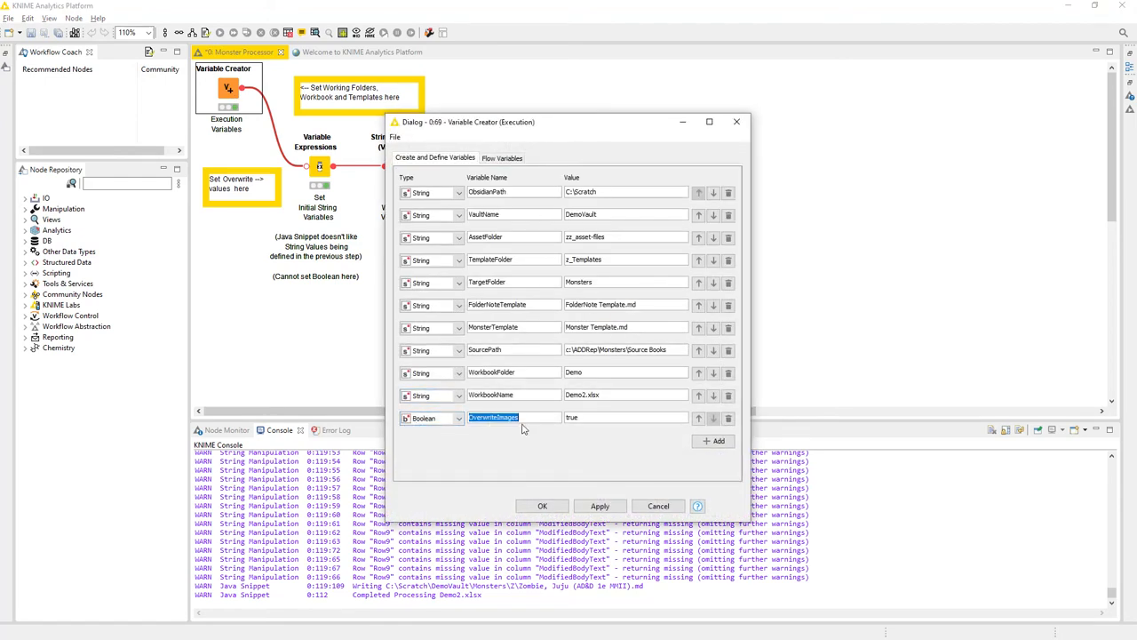
click(658, 505)
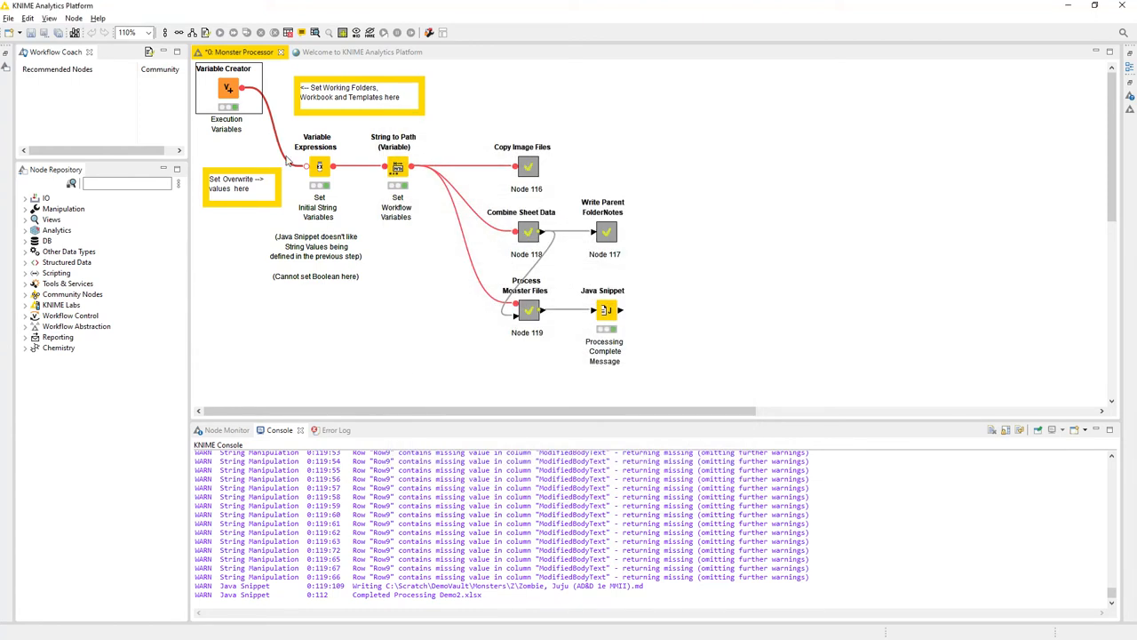
- Look over the Copy Image Files, Write Parent FolderNotes and Process Monster Files nodes in the workflow
click(527, 174)
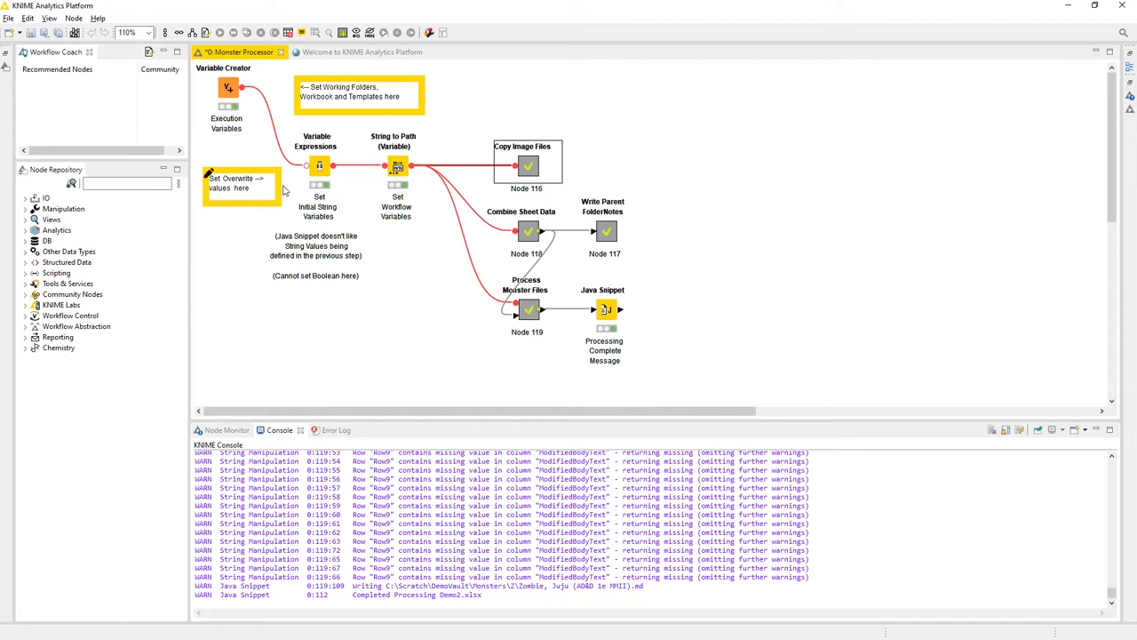
click(608, 231)
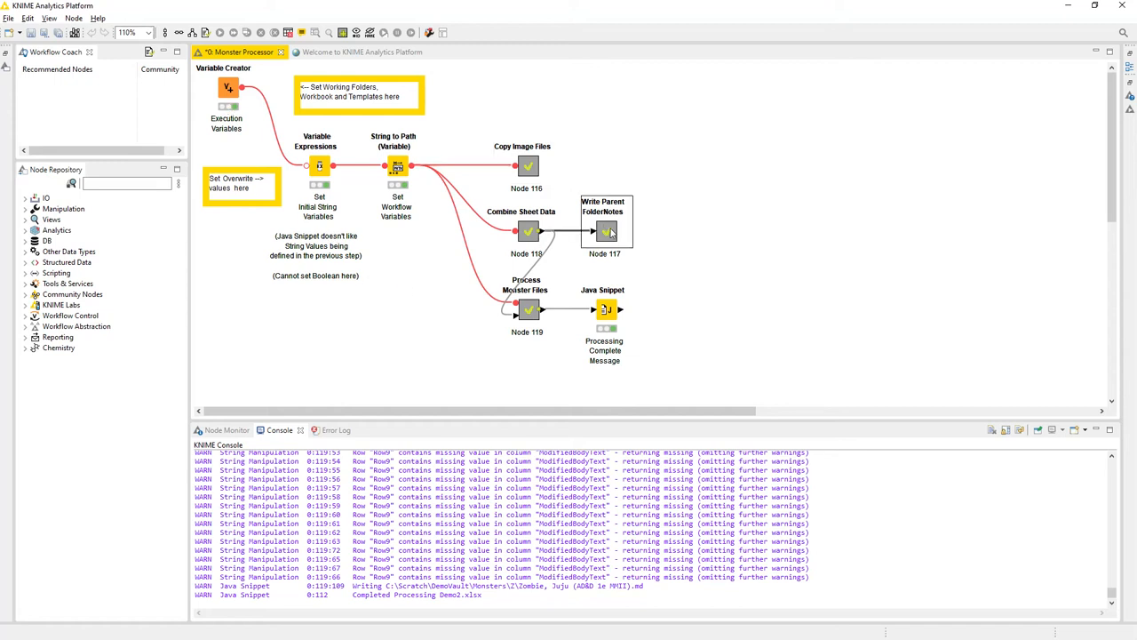
click(540, 318)
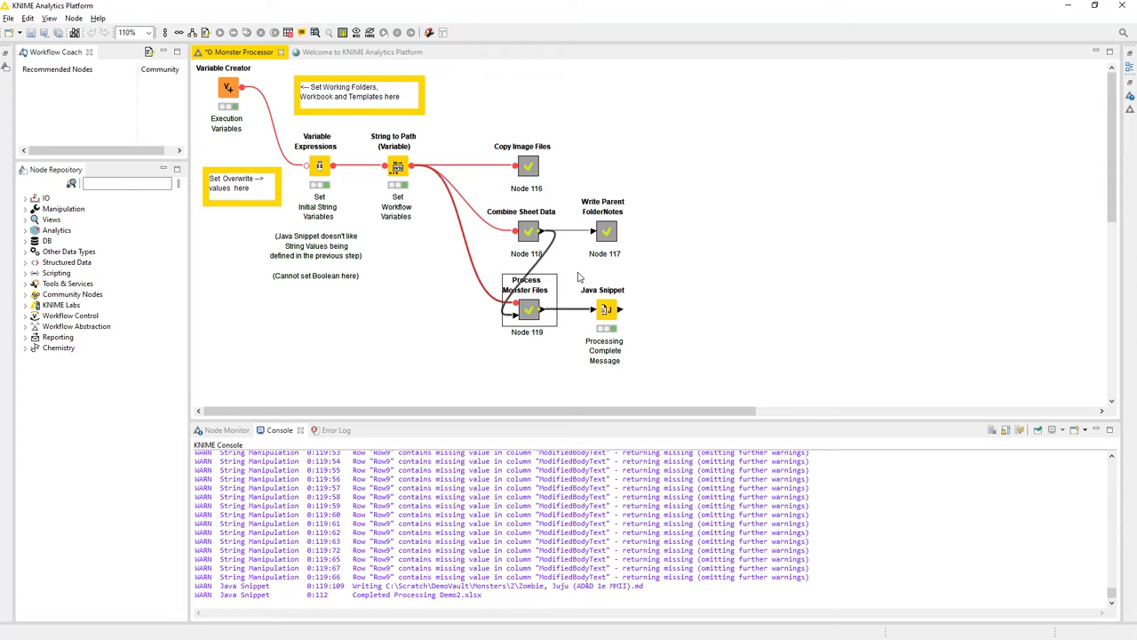
click(610, 245)
click(530, 320)
click(608, 243)
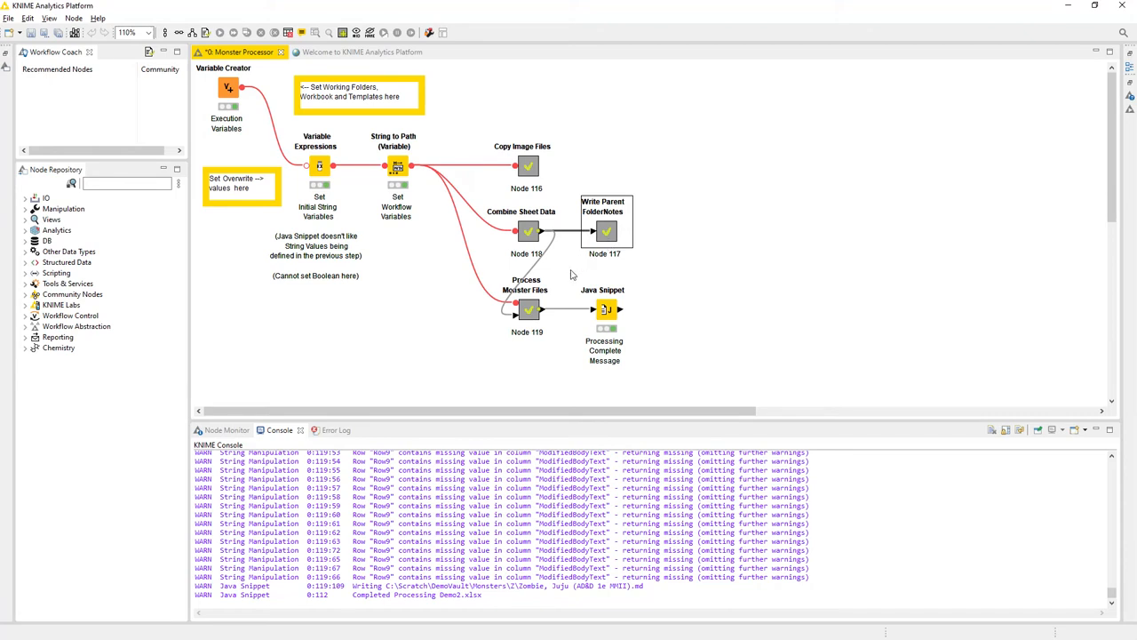
click(457, 327)
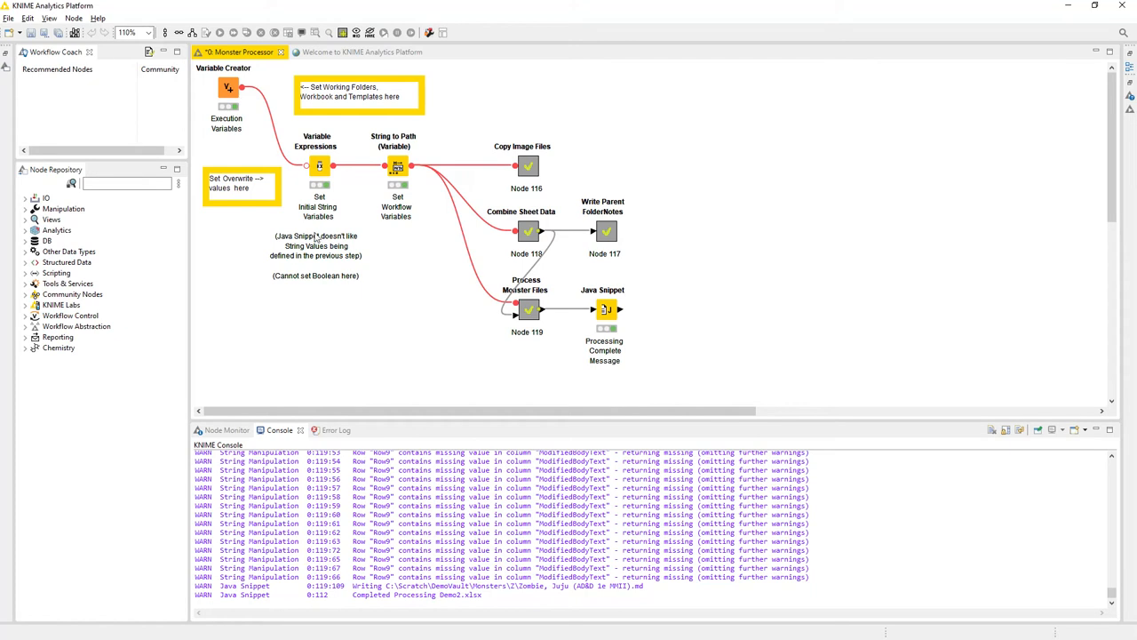
- Check the Boolean value of OverwriteImages in the Variable Creator configuration and cancel the dialog
double_click(228, 91)
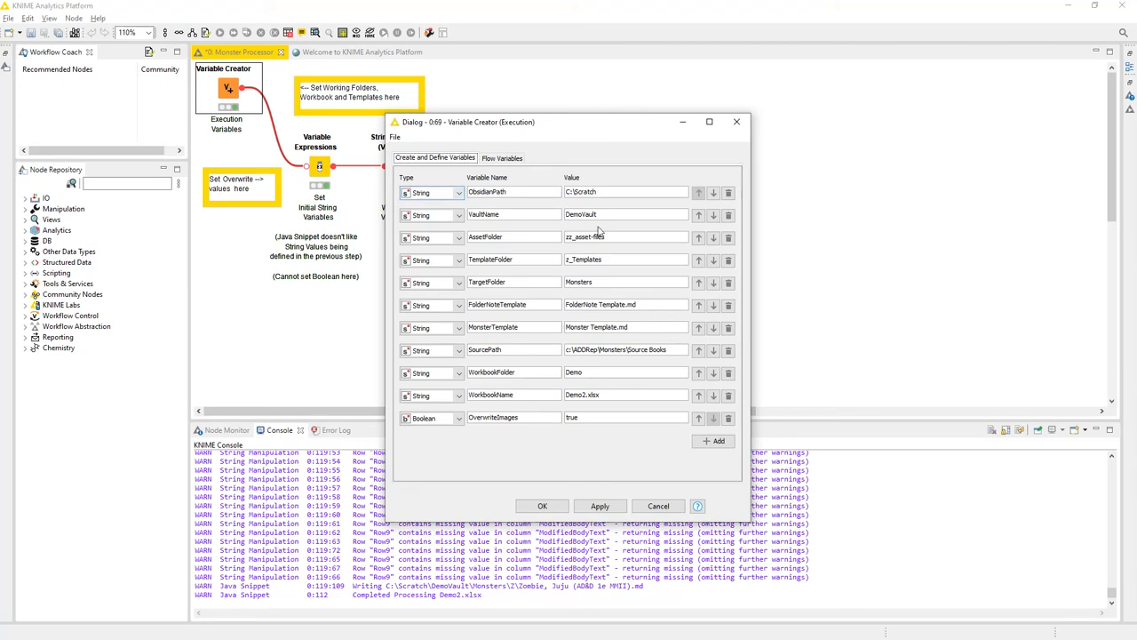
double_click(585, 419)
click(650, 508)
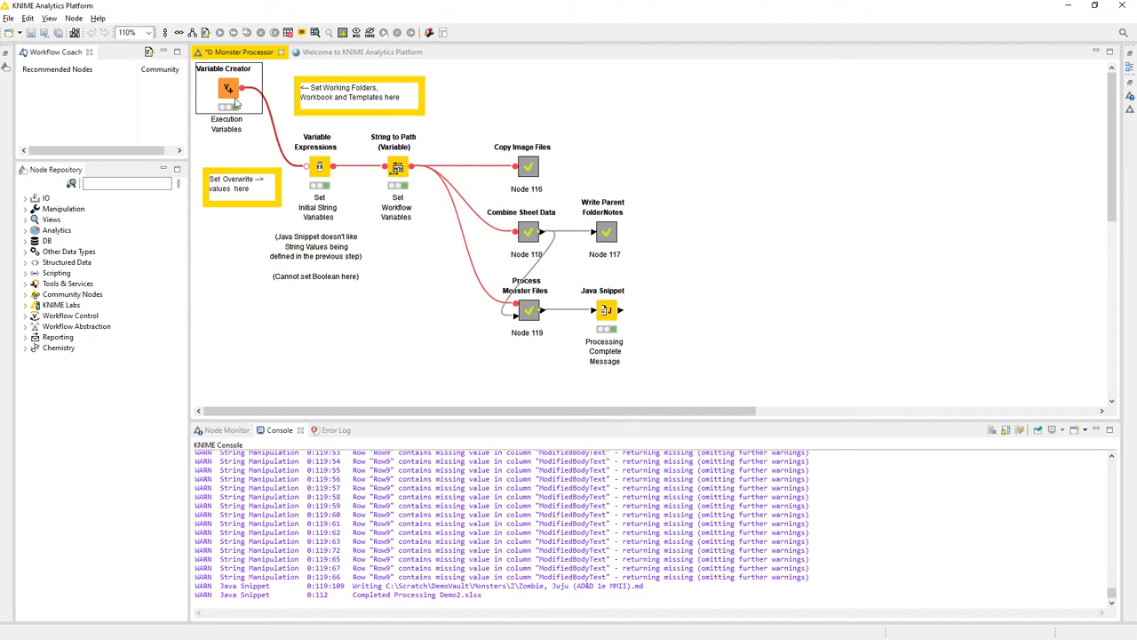
- Add a trial expression in the Variable Expressions node to check its available types, remove it and cancel the configuration
click(321, 168)
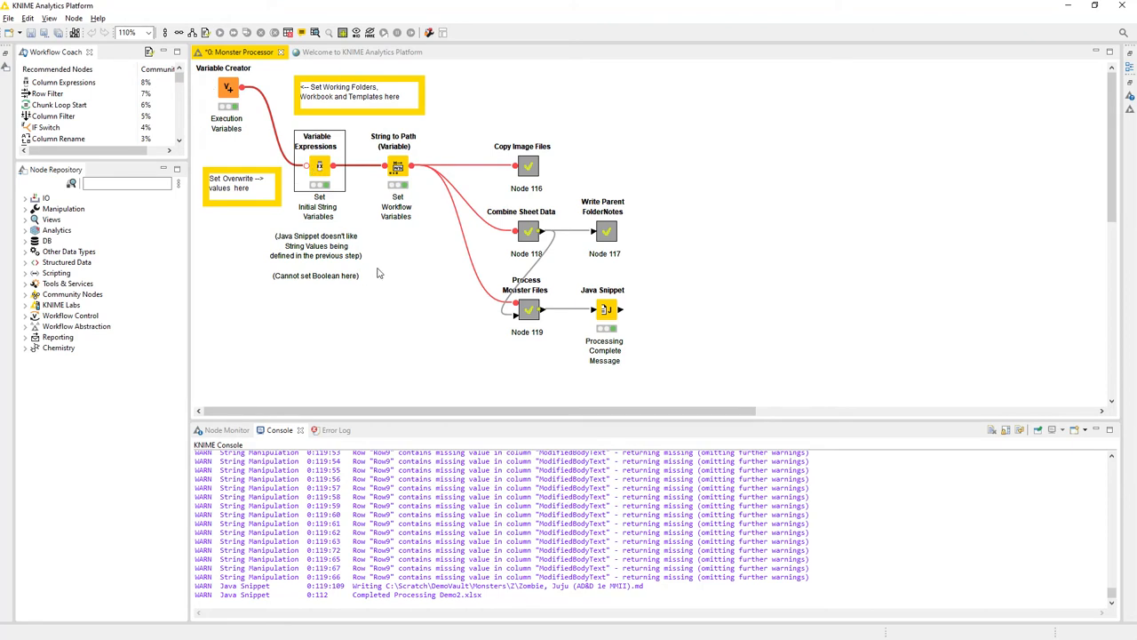
double_click(318, 171)
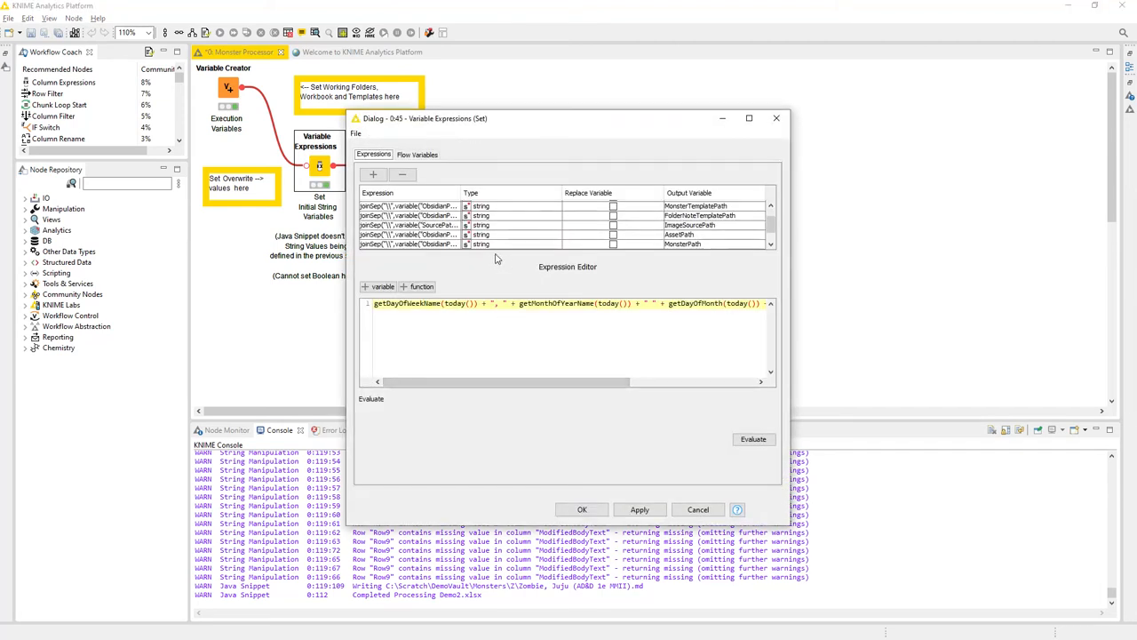
click(374, 174)
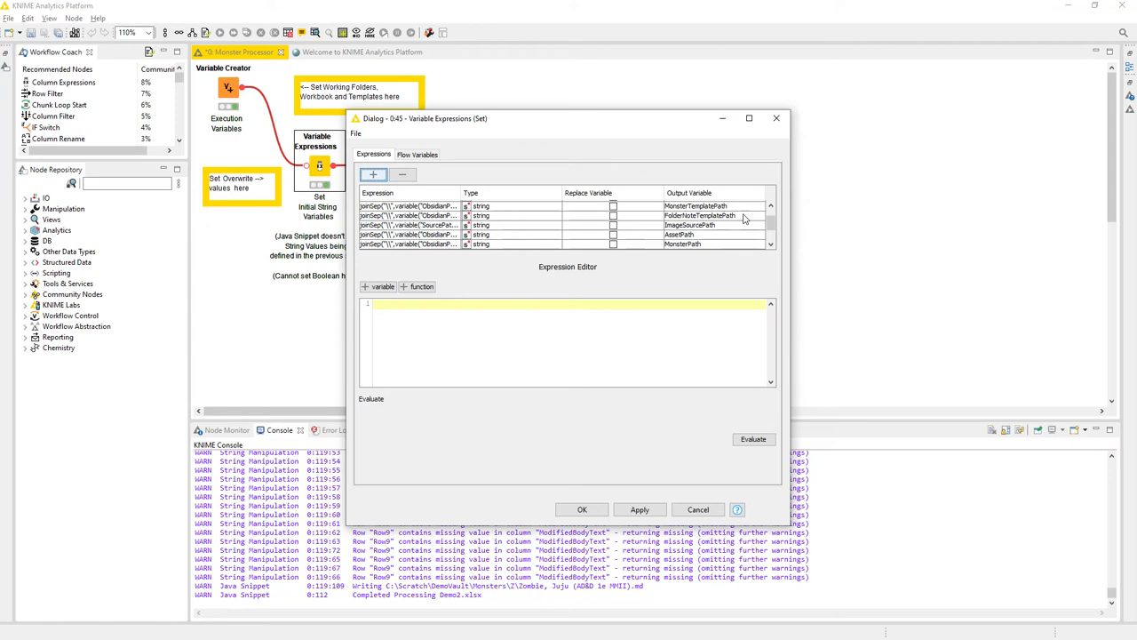
drag(773, 223, 770, 244)
click(531, 247)
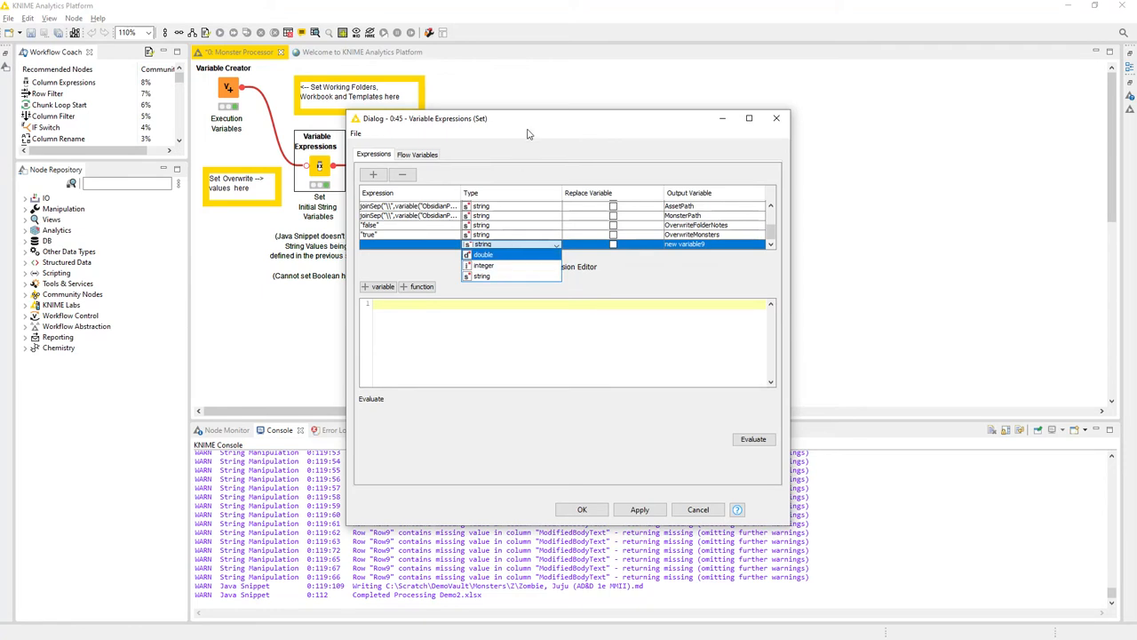
click(410, 267)
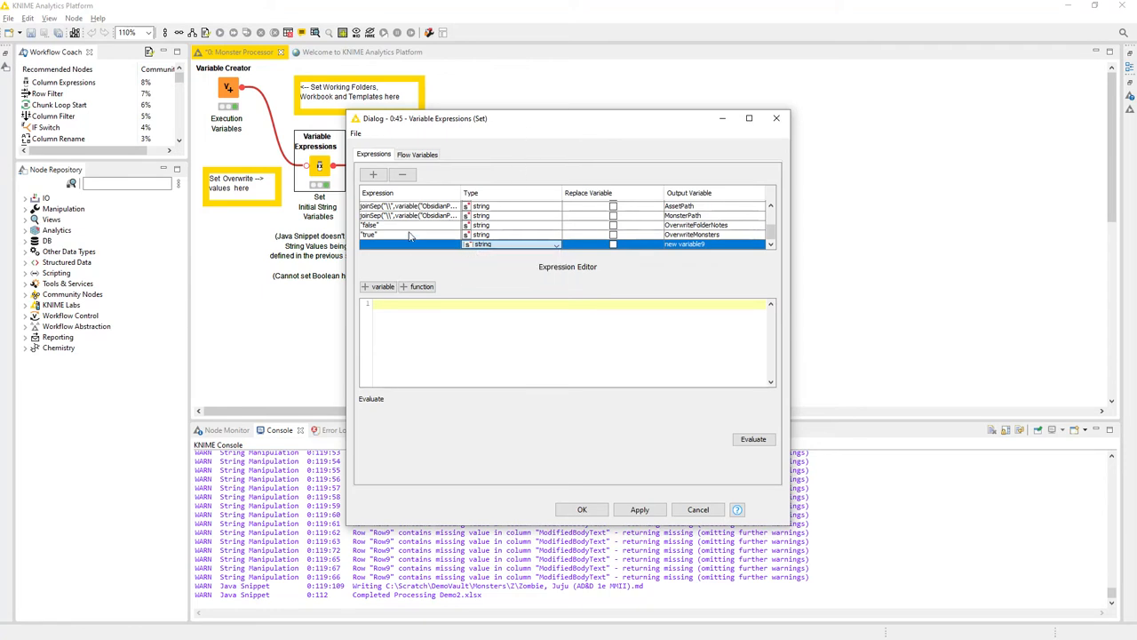
click(402, 175)
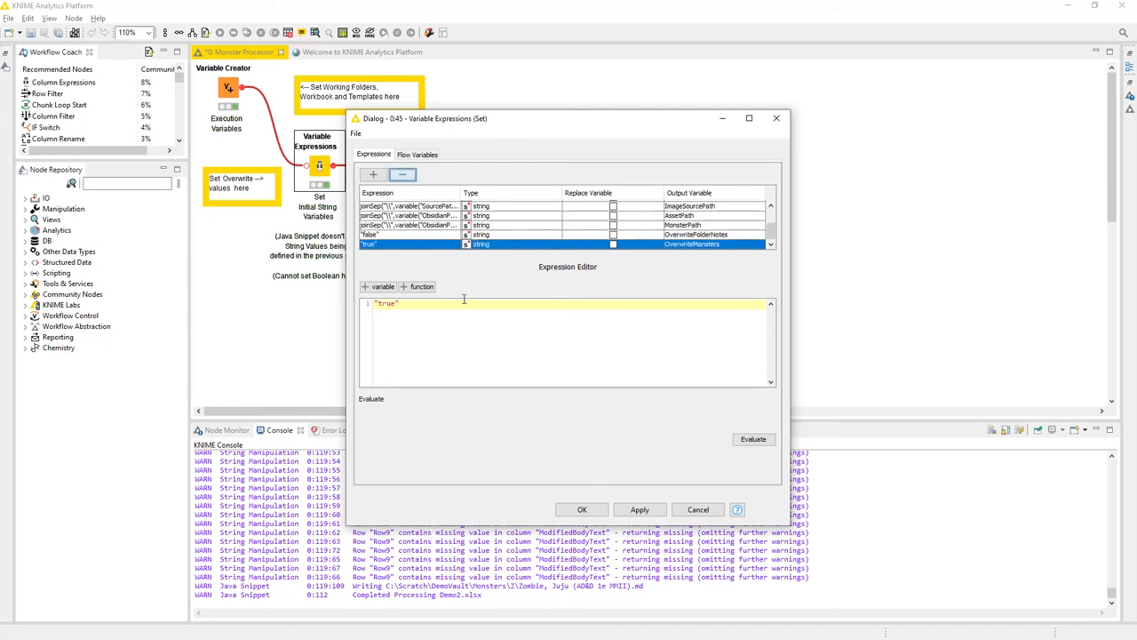
click(696, 512)
click(326, 329)
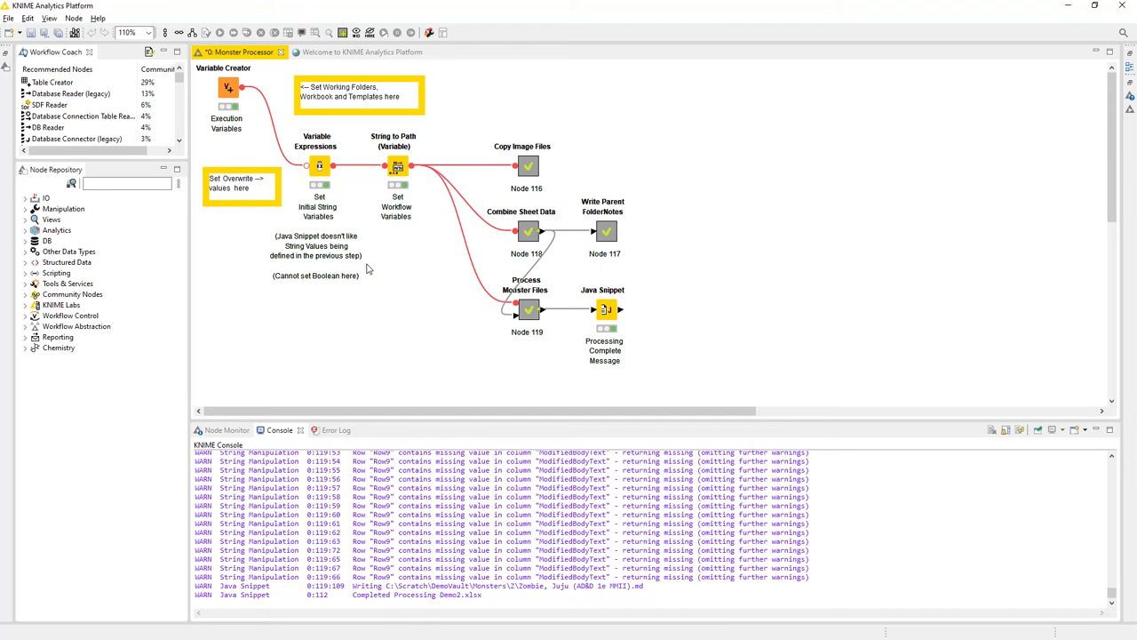
- Reopen the Variable Expressions configuration, enlarge its dialog and evaluate the DateStamp expression
double_click(321, 174)
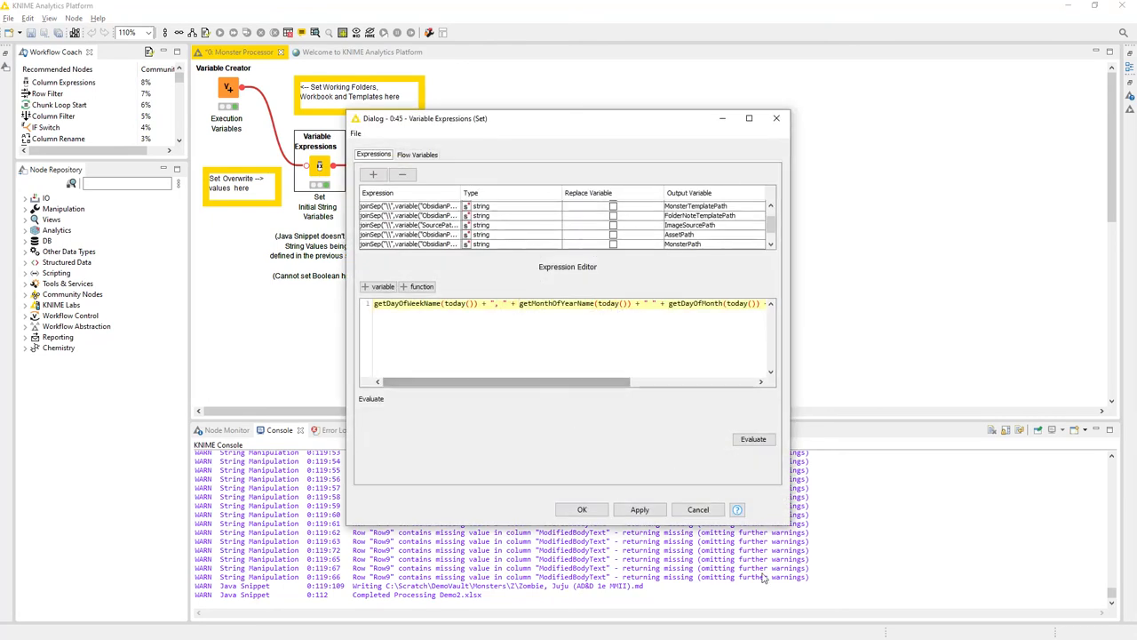
drag(782, 524, 1054, 588)
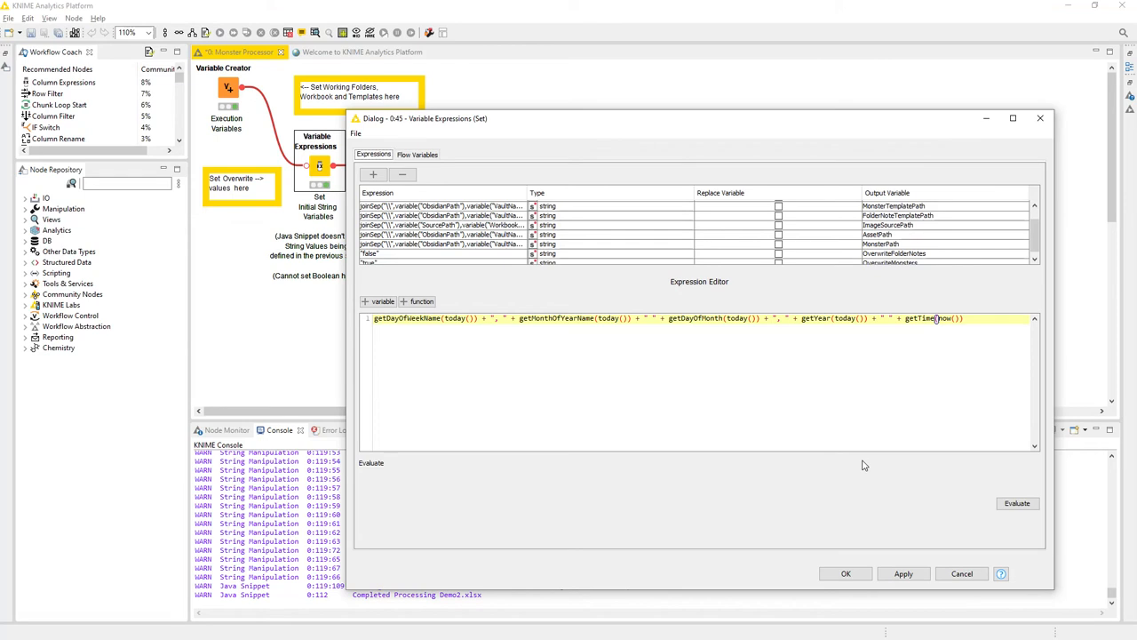
click(419, 318)
scroll(866, 232, up, 1)
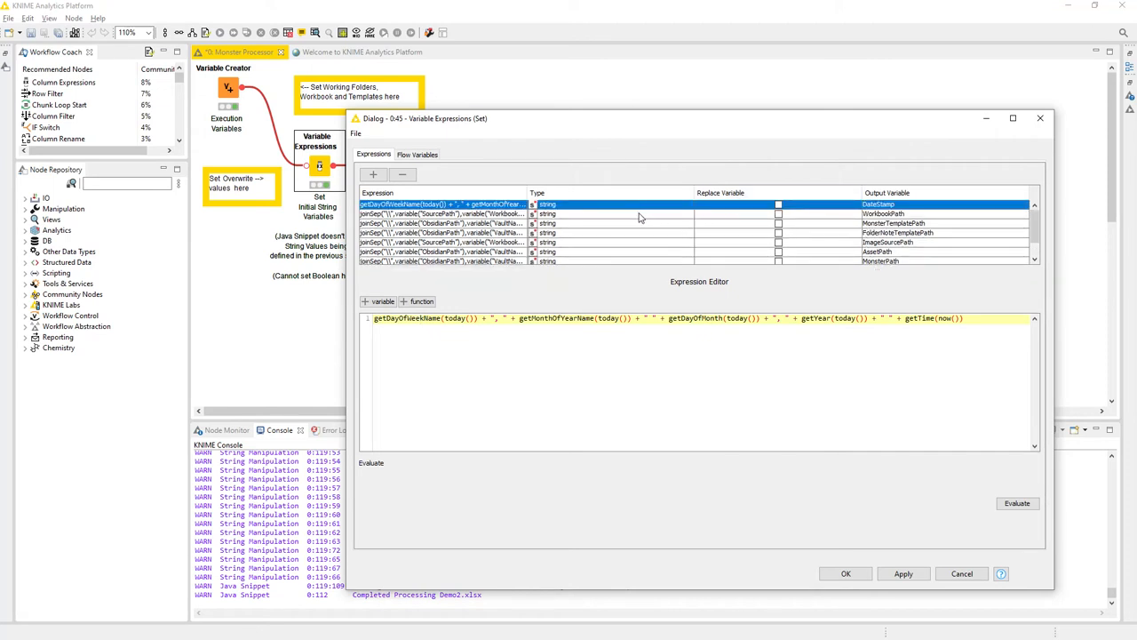
click(1017, 503)
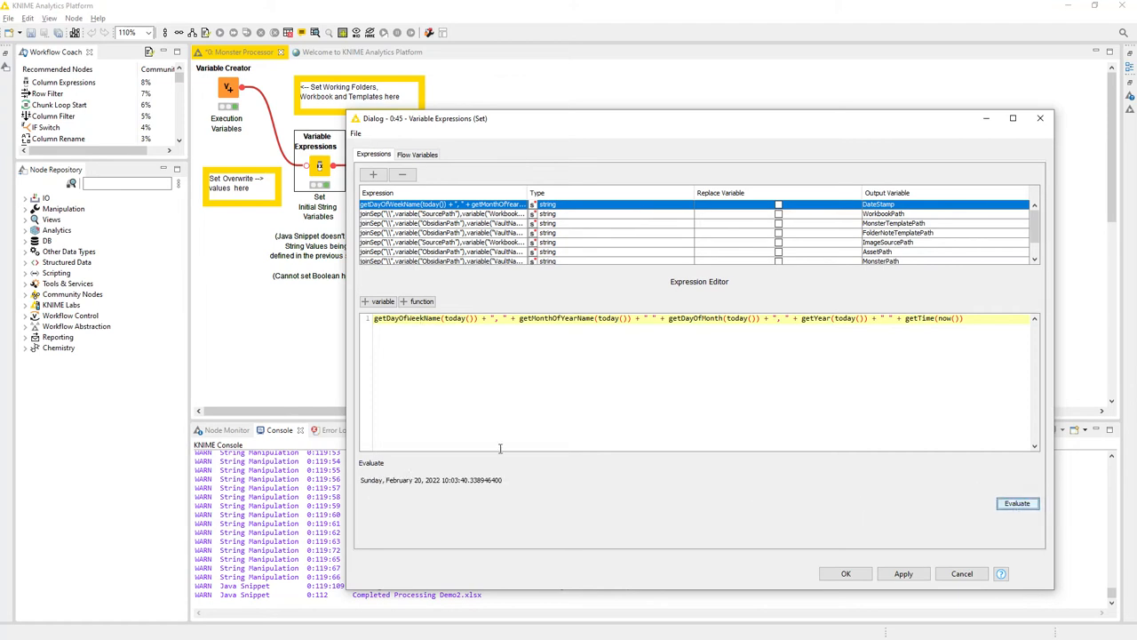
- Evaluate the joinSep expressions for the WorkbookPath and MonsterTemplatePath output variables
click(428, 217)
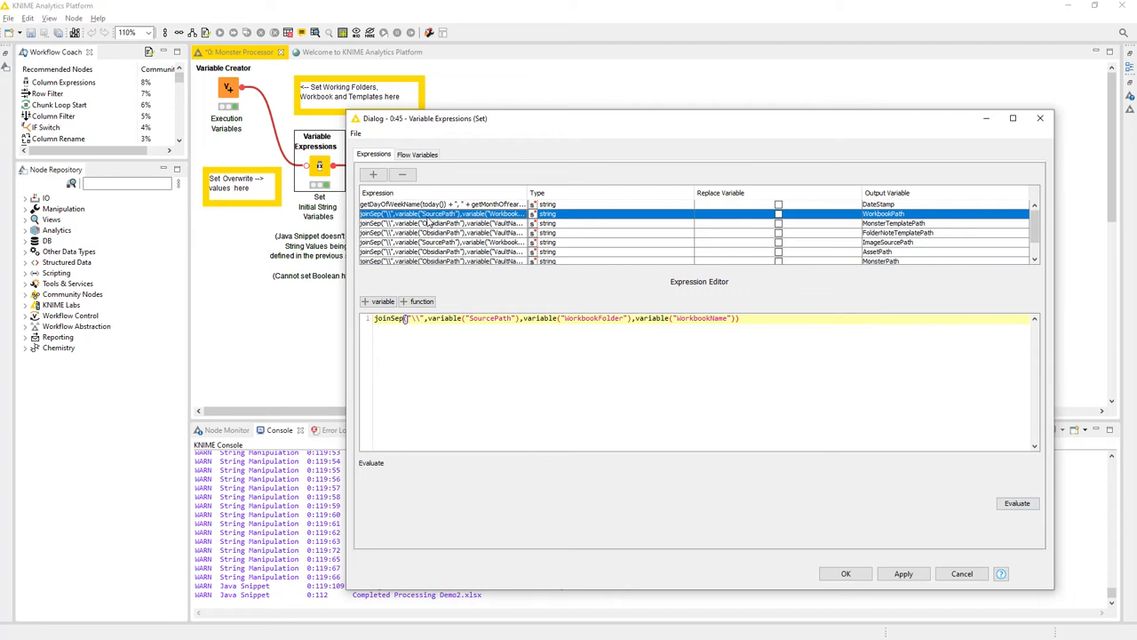
double_click(386, 322)
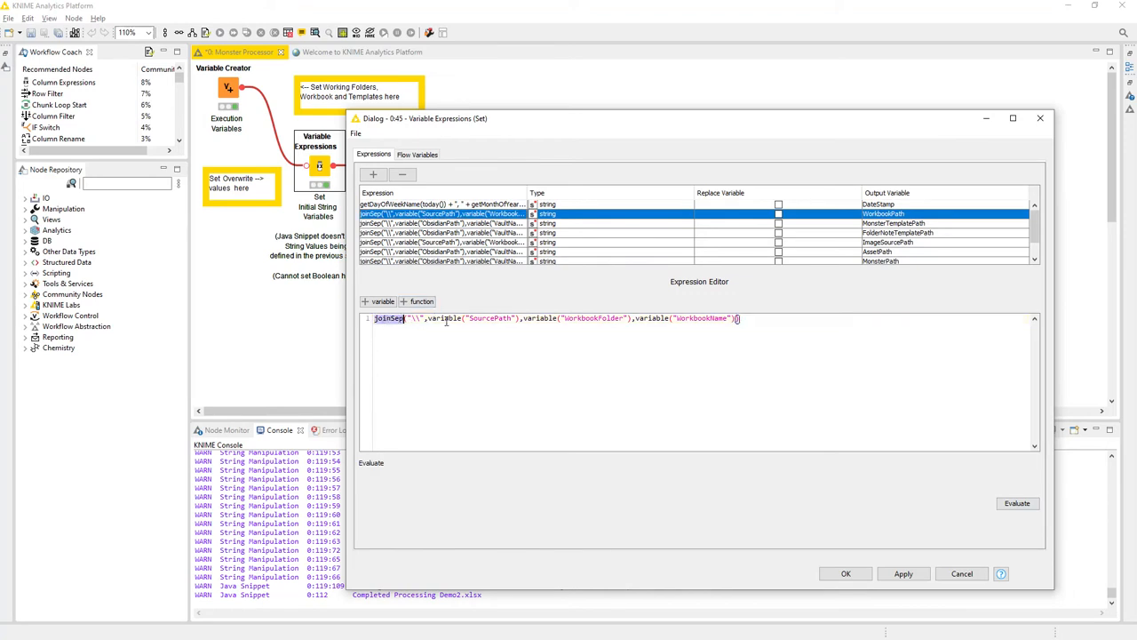
click(1017, 503)
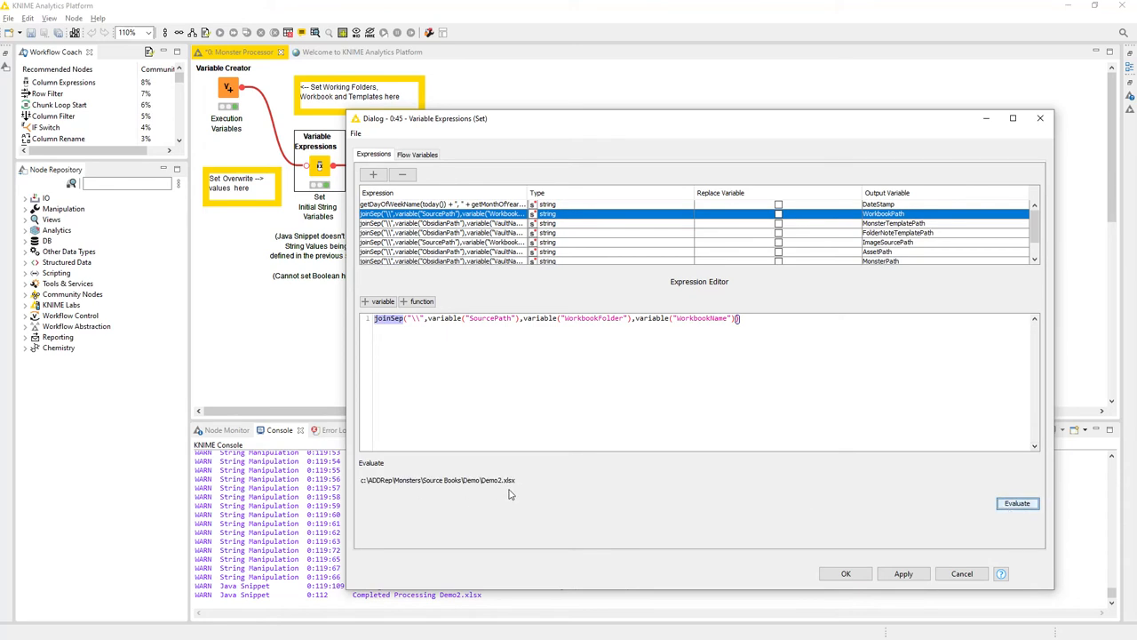
click(881, 224)
click(1017, 503)
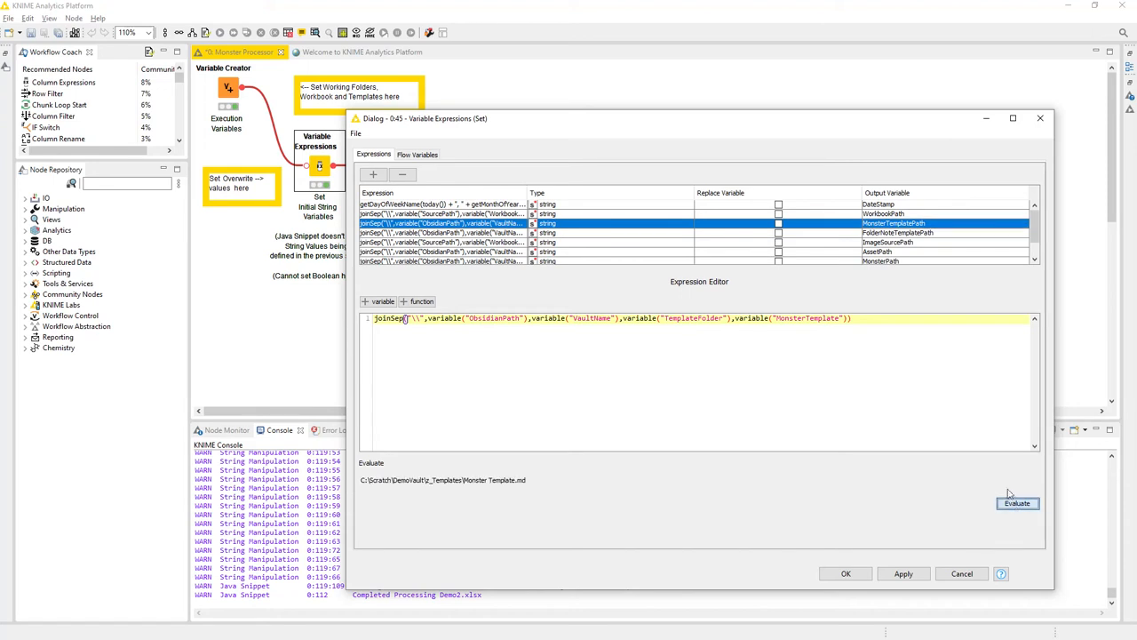
- Evaluate the FolderNoteTemplatePath and ImageSourcePath expressions, and inspect the SourcePath and WorkbookFolder variables used in ImageSourcePath
click(882, 234)
click(1017, 503)
click(884, 243)
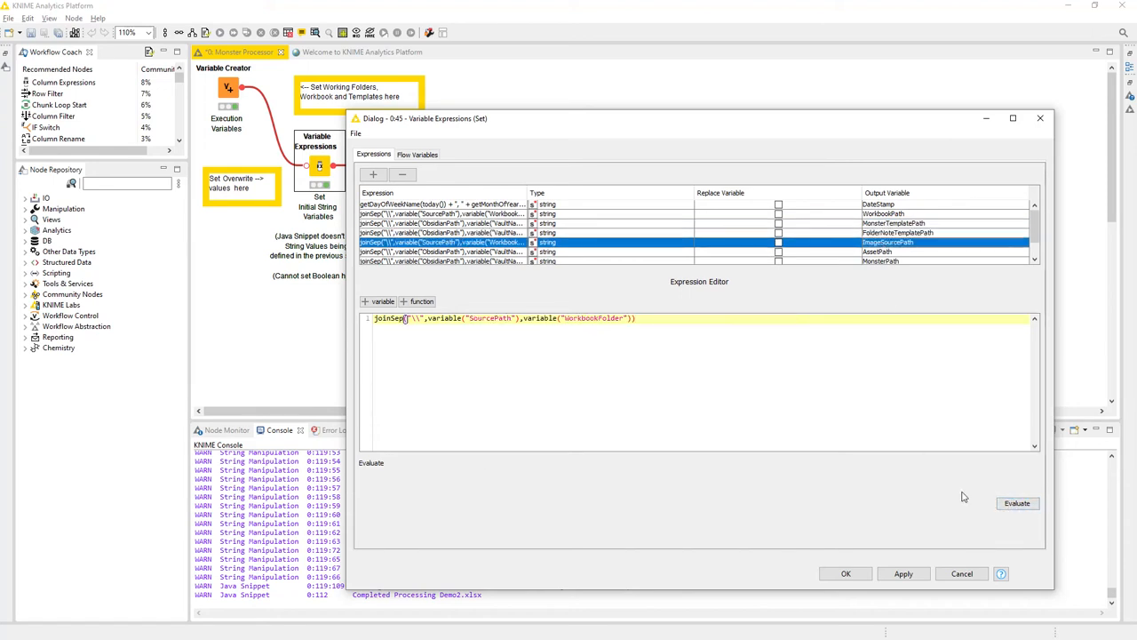
click(1016, 504)
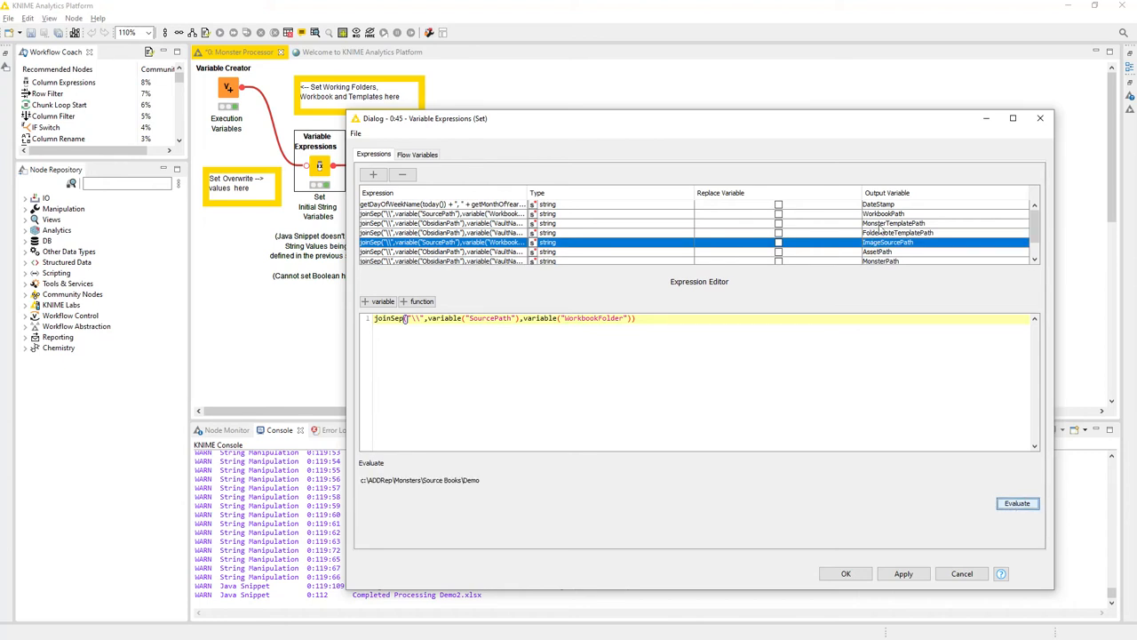
double_click(490, 318)
double_click(581, 316)
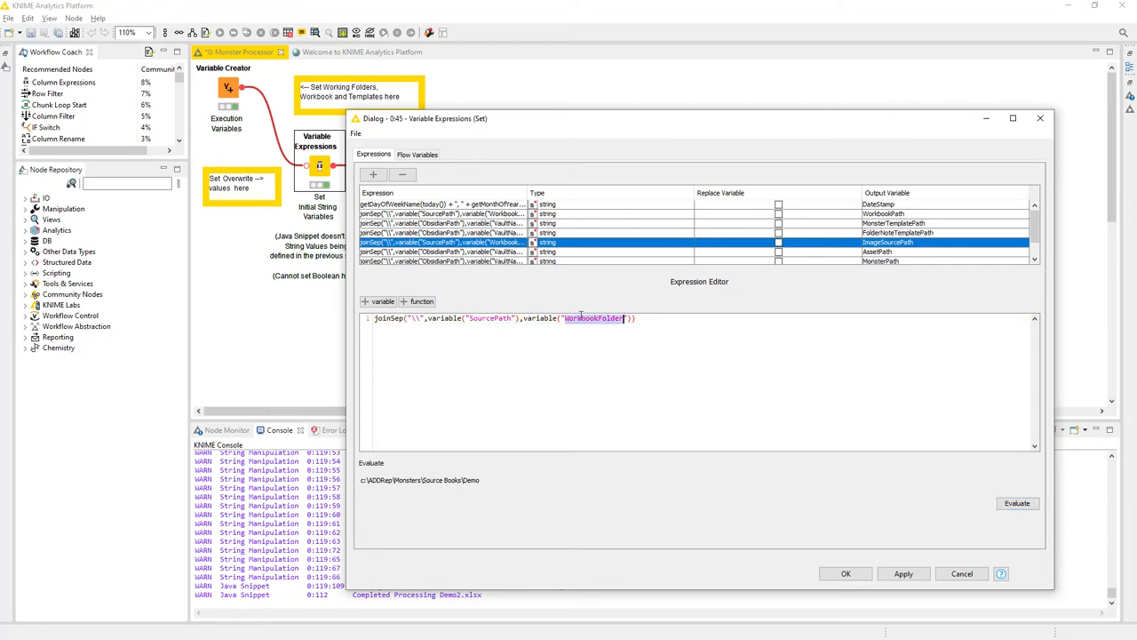
- Inspect the ObsidianPath, VaultName, TemplateFolder and FolderNoteTemplate variables in the FolderNoteTemplatePath expression
click(899, 234)
double_click(501, 318)
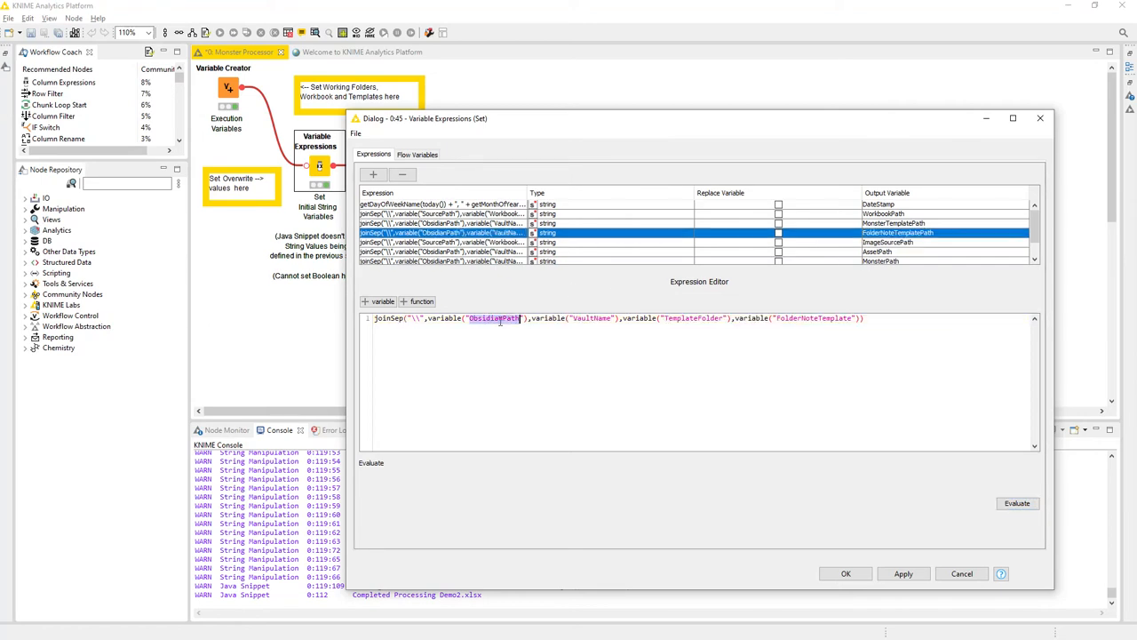
double_click(592, 318)
double_click(693, 317)
click(814, 318)
double_click(815, 318)
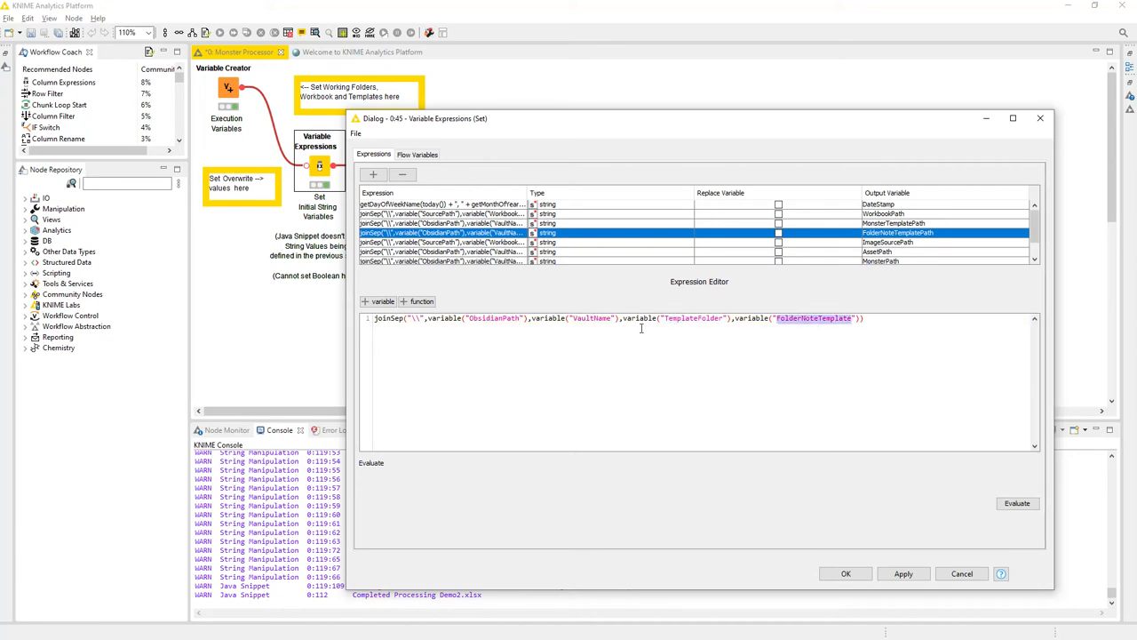
- Check the expressions for OverwriteFolderNotes and OverwriteMonsters, and accept the Variable Expressions configuration
scroll(675, 253, down, 1)
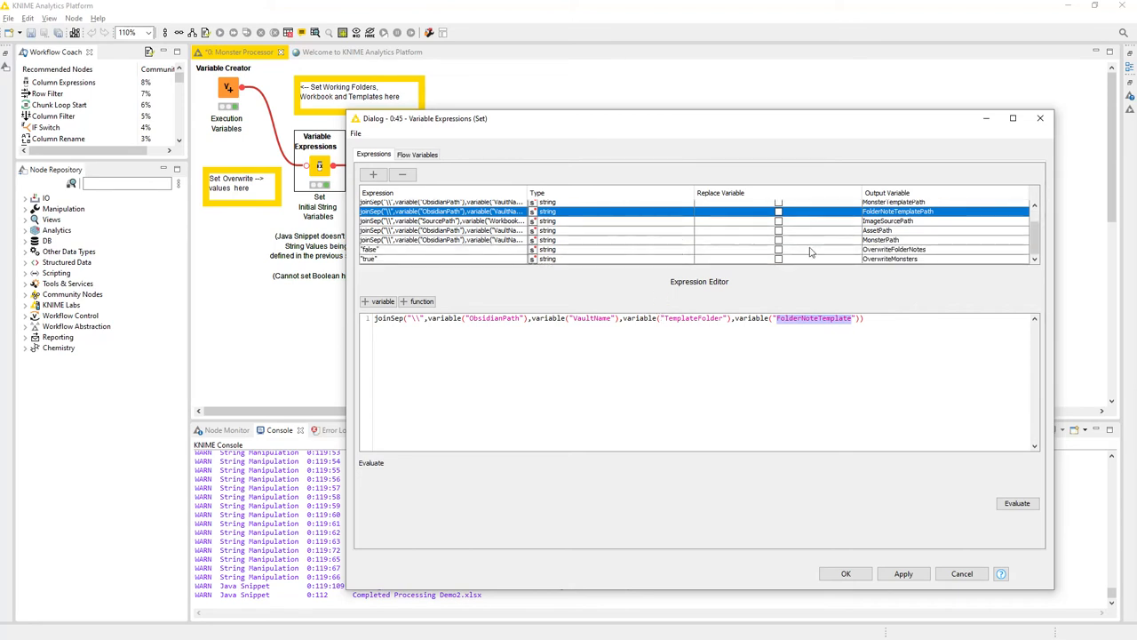
click(868, 251)
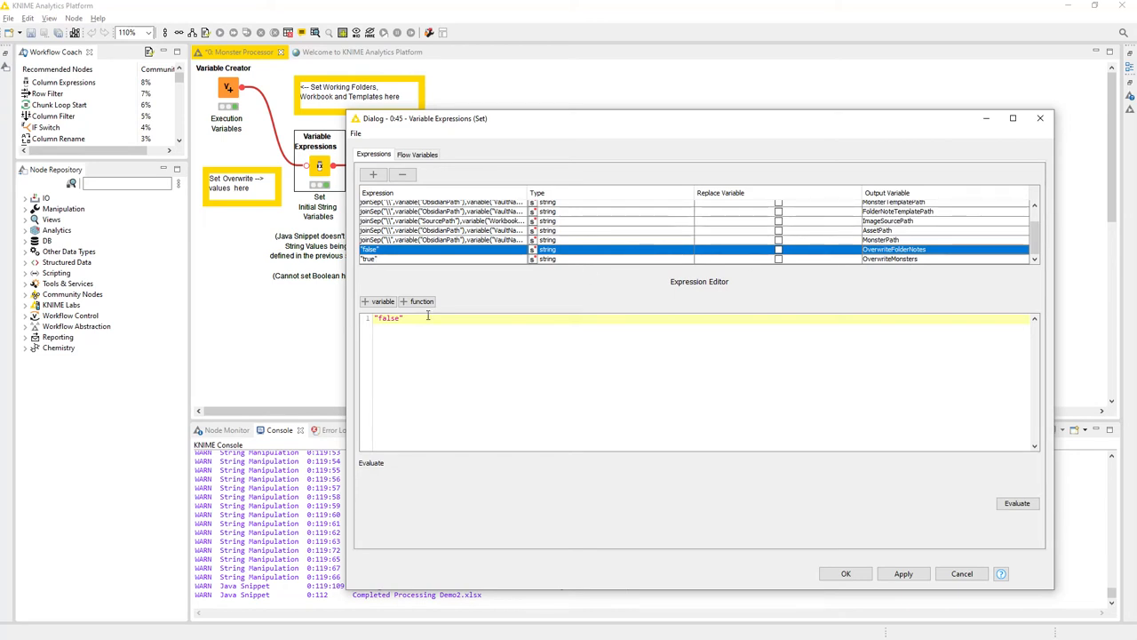
click(888, 260)
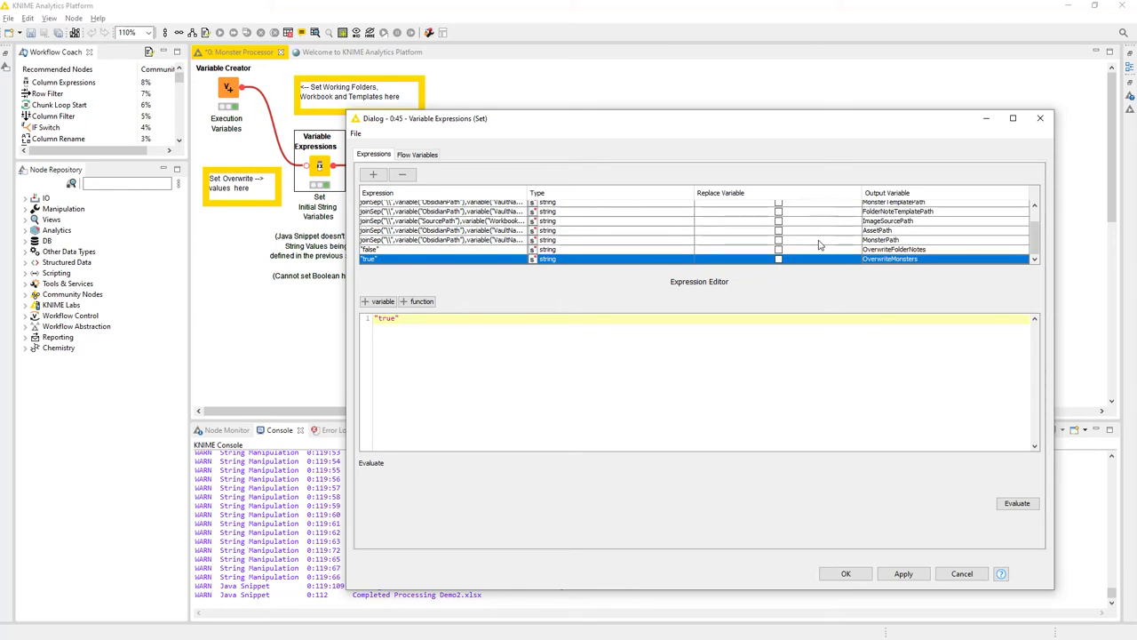
click(879, 251)
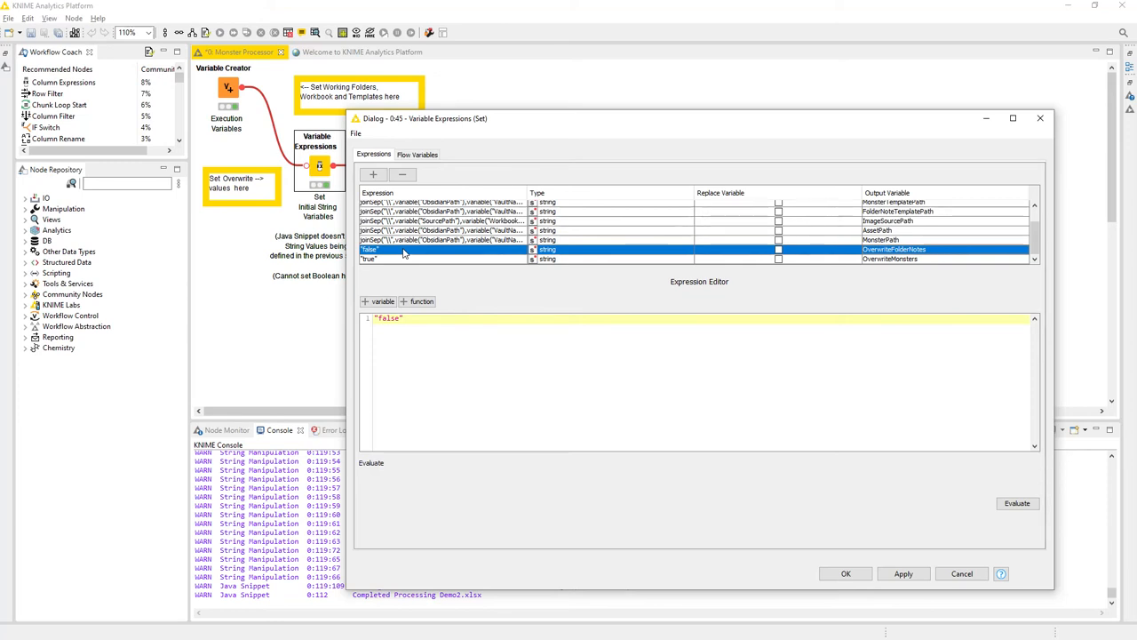
click(846, 574)
click(659, 365)
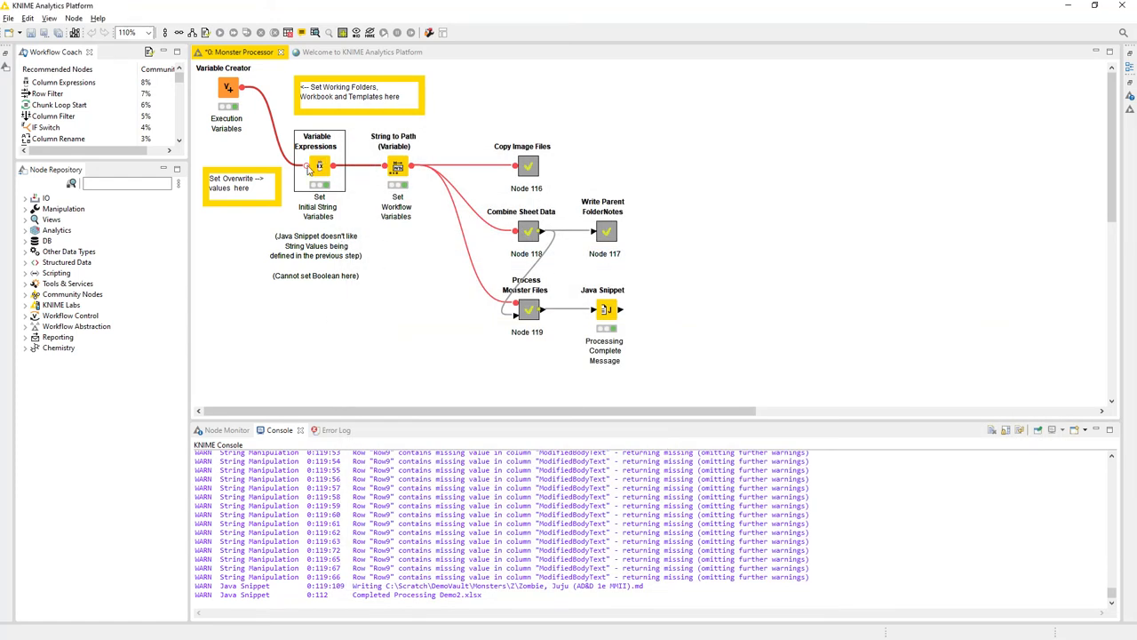
- Show the node description and read how the String to Path (Variable) node converts string variables
click(397, 169)
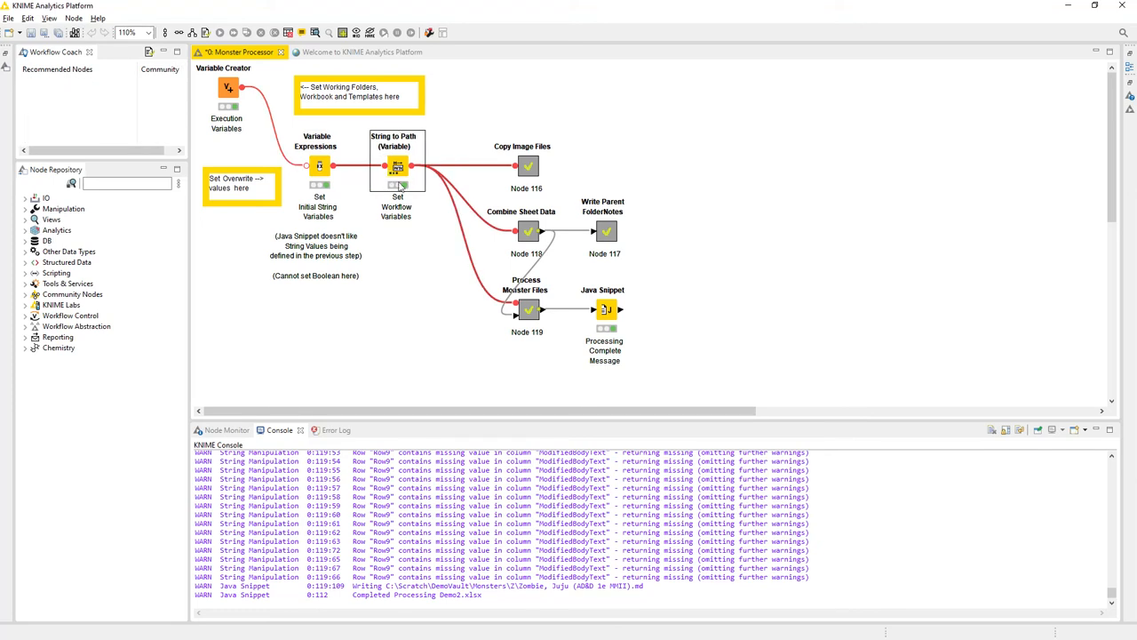
click(1129, 89)
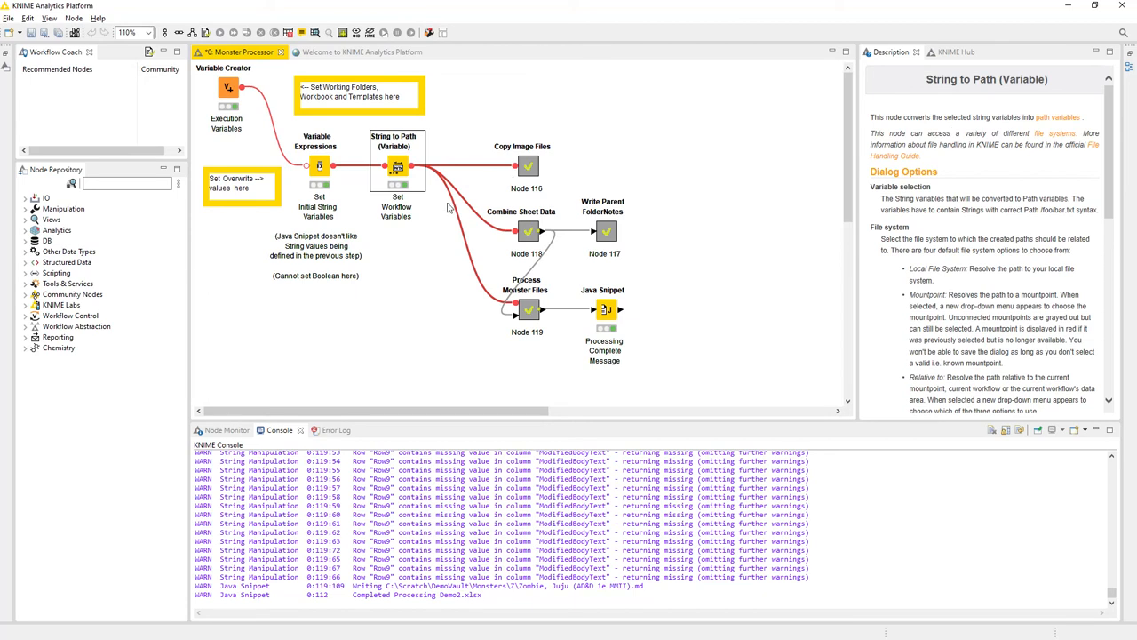
click(415, 327)
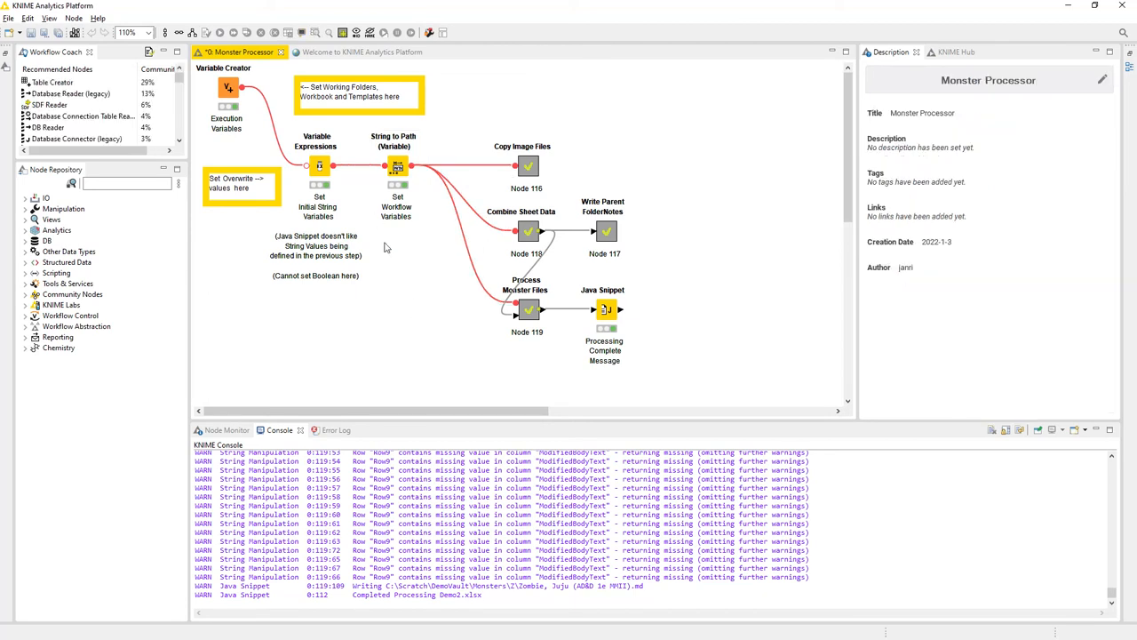
click(401, 175)
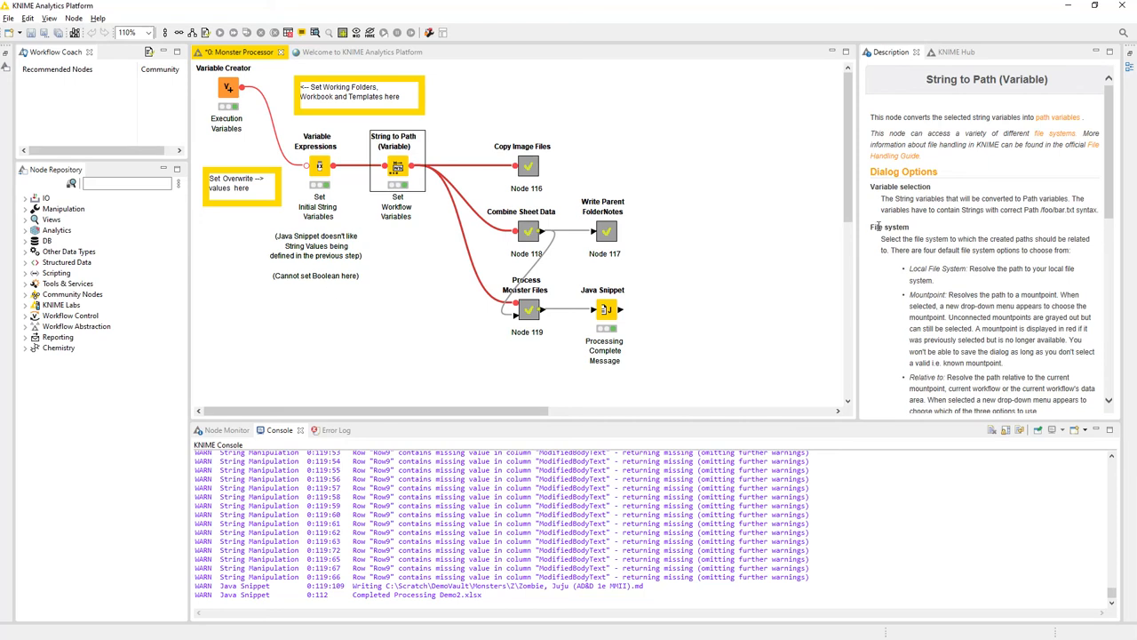
click(956, 251)
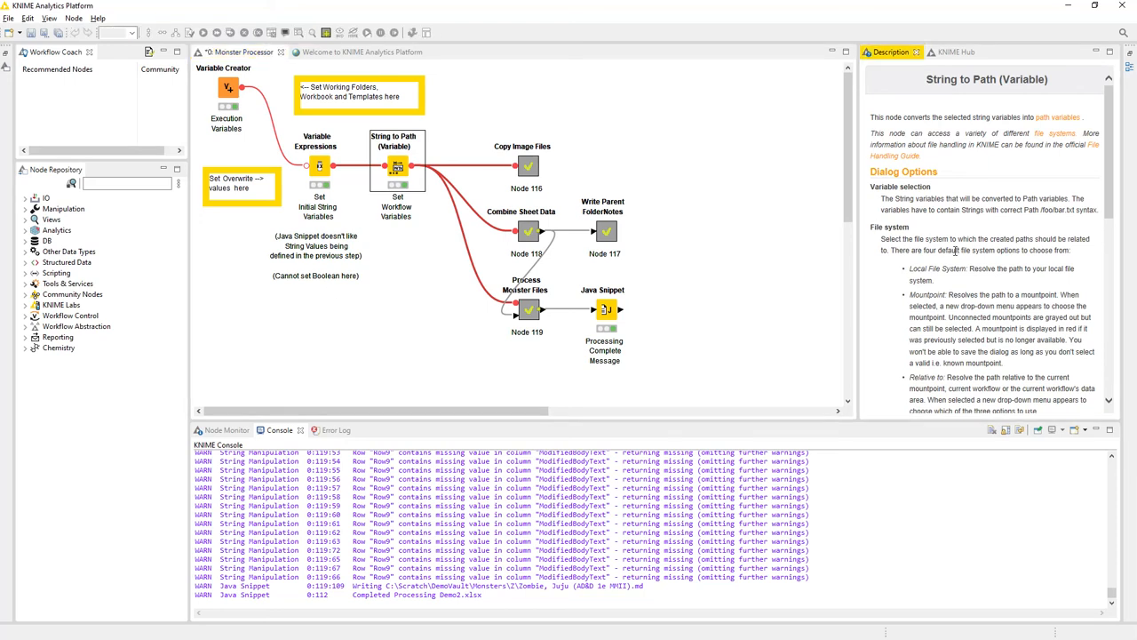
- Review the included variables, file system and output suffix in the String to Path (Variable) configuration, and cancel the dialog
double_click(400, 171)
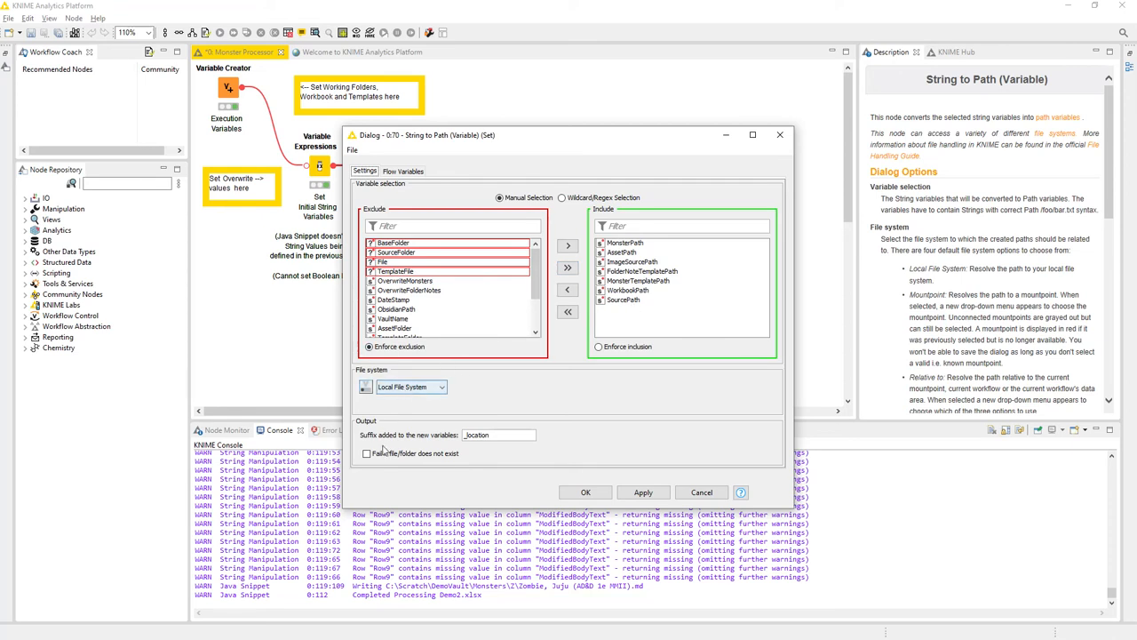
drag(510, 435, 429, 438)
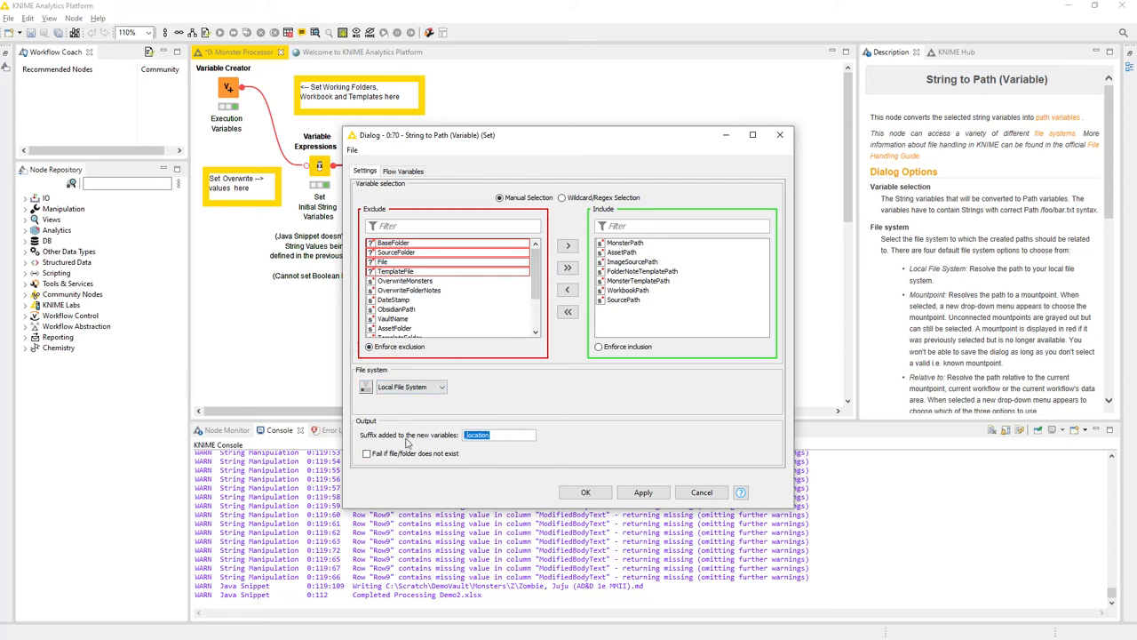
click(504, 436)
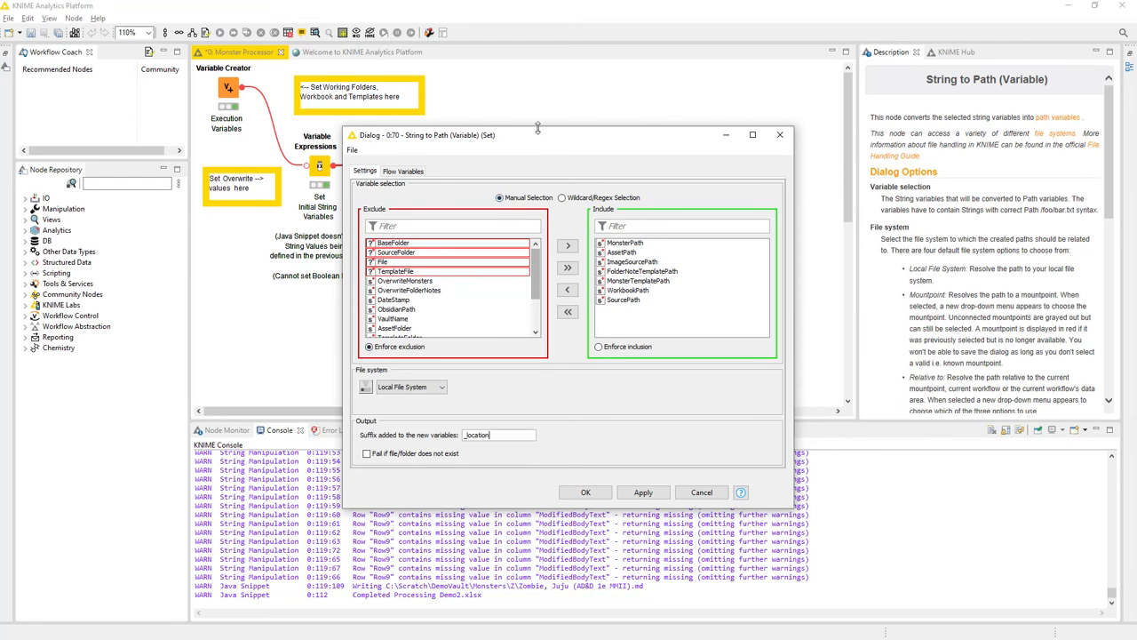
drag(536, 144, 629, 89)
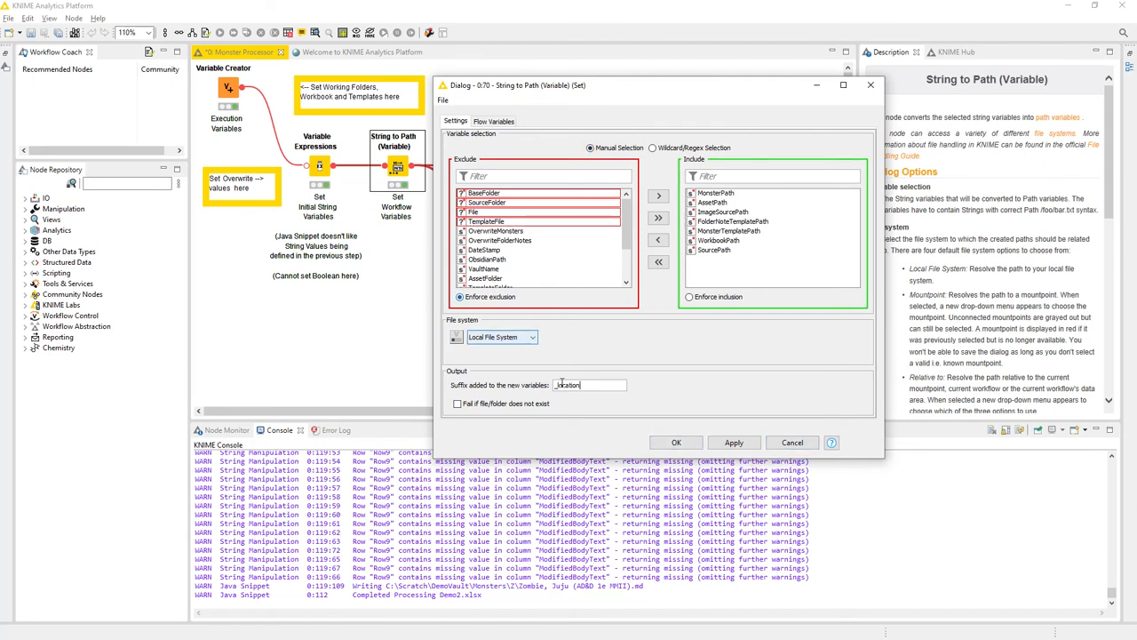
click(793, 442)
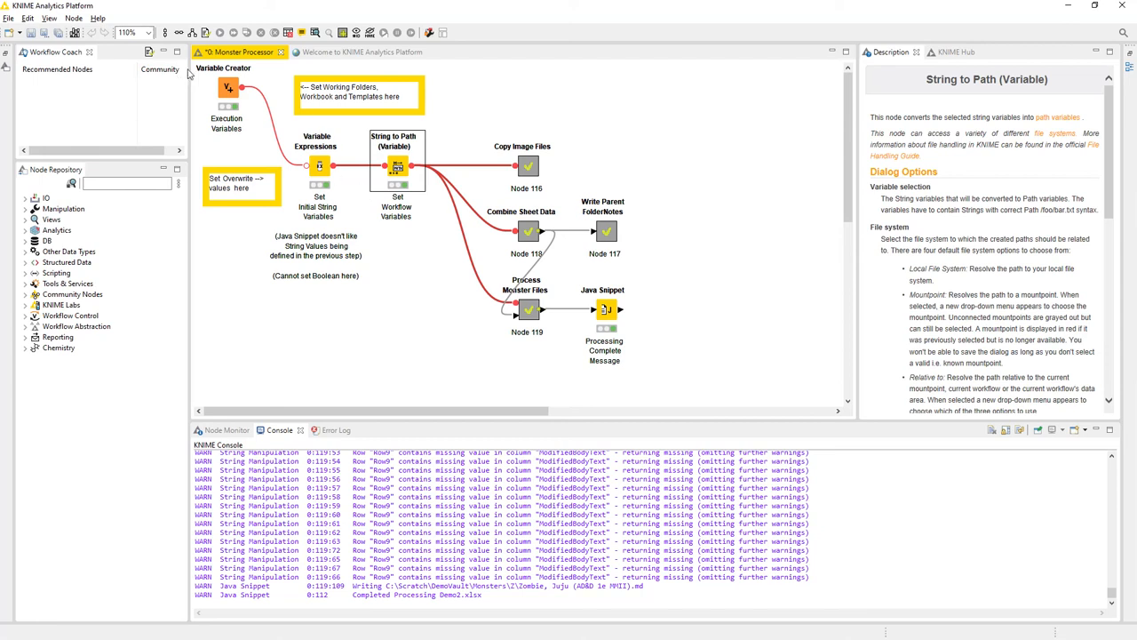
- View the created flow variables of the Variable Creator node and close their window
click(228, 87)
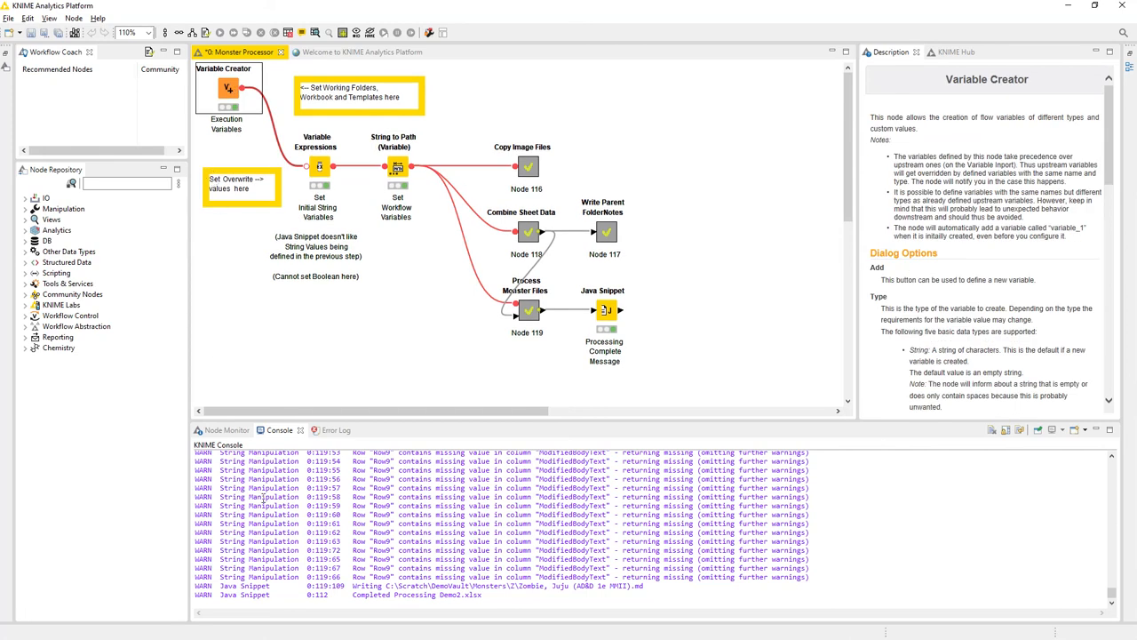
right_click(229, 89)
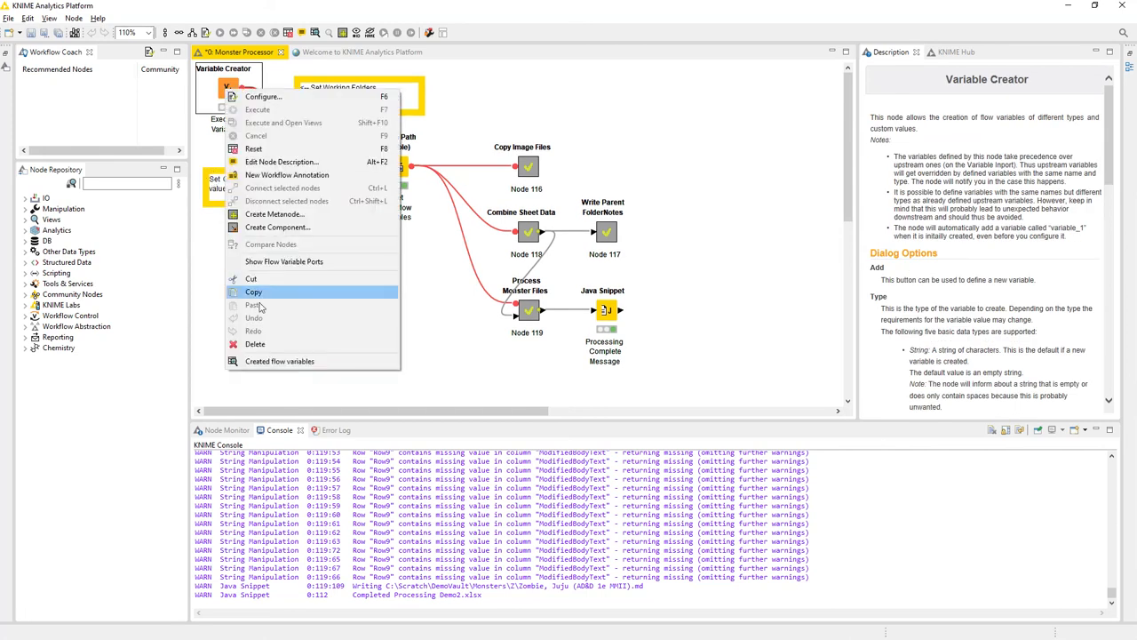
click(266, 364)
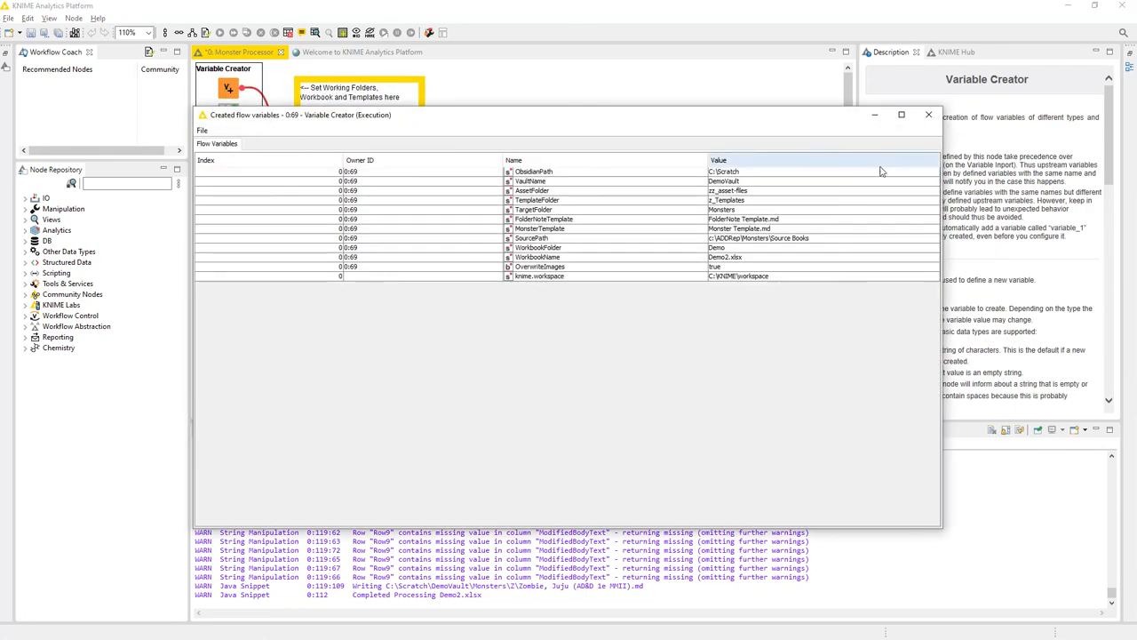
click(928, 114)
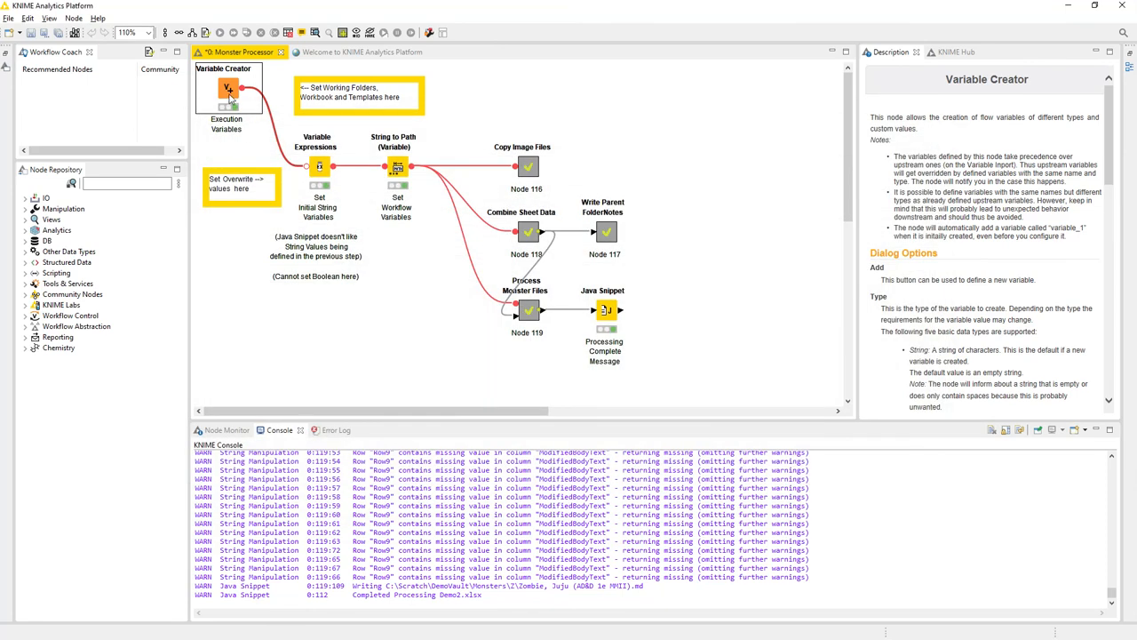
- Reopen the Variable Creator's created flow variables and examine their names and values from ObsidianPath to knime.workspace
right_click(228, 93)
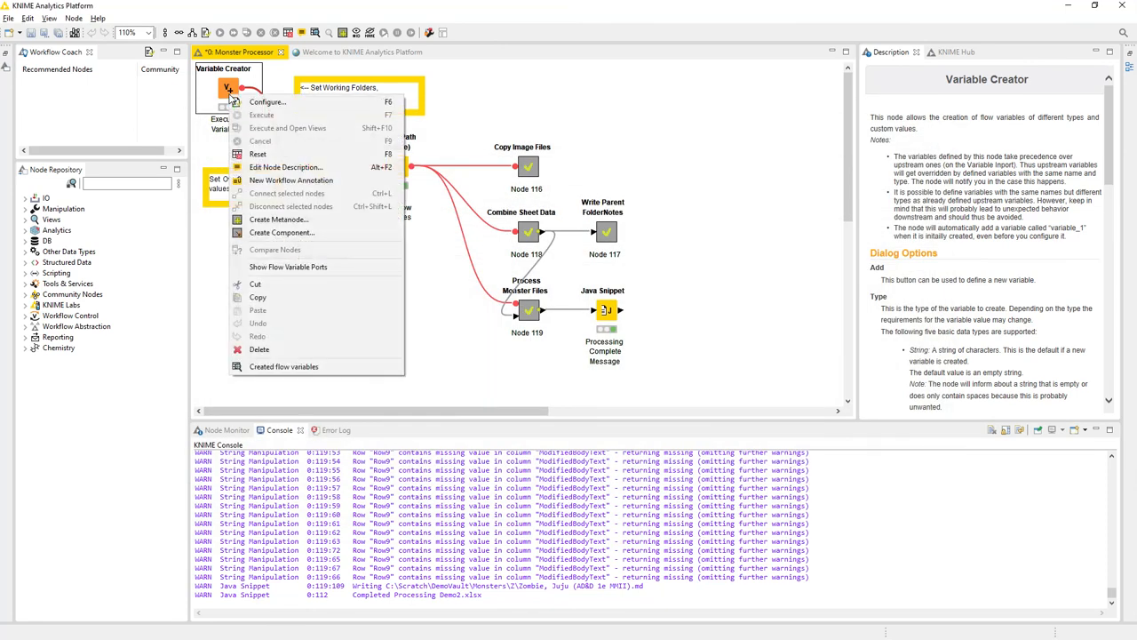
click(287, 367)
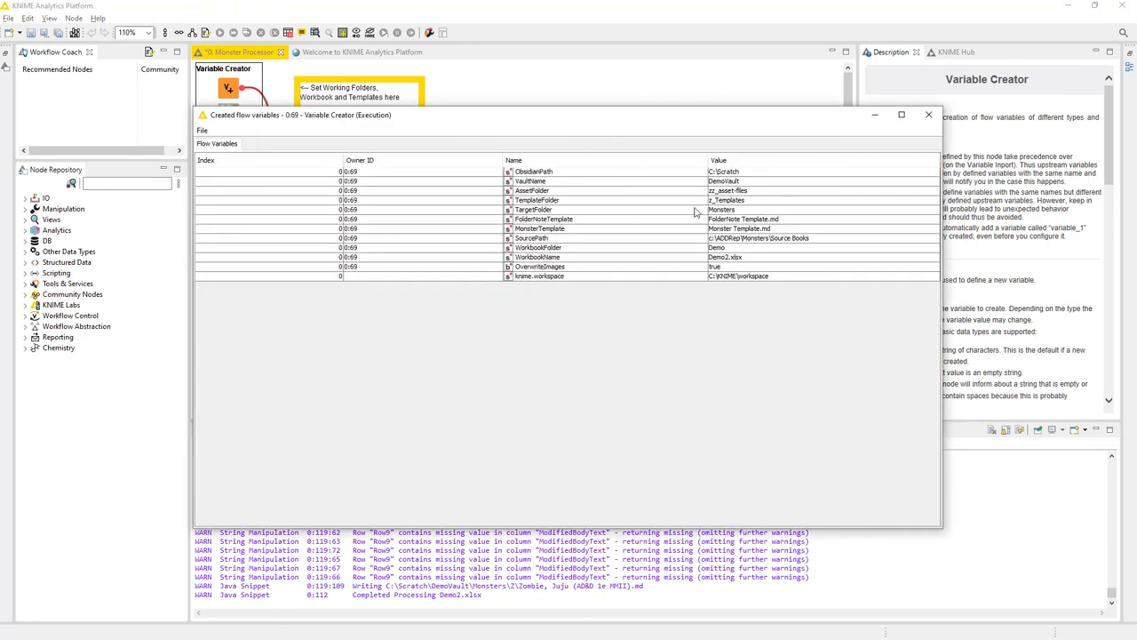
click(546, 173)
click(550, 182)
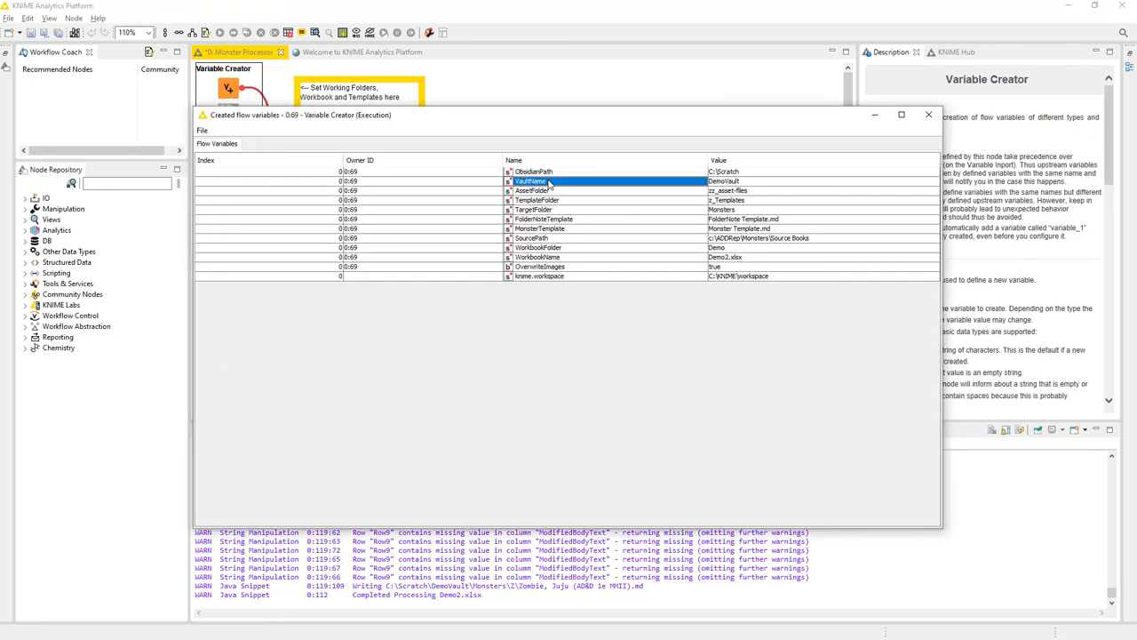
click(551, 191)
click(553, 201)
click(552, 211)
click(554, 219)
click(553, 240)
click(727, 172)
click(734, 210)
click(736, 267)
click(735, 276)
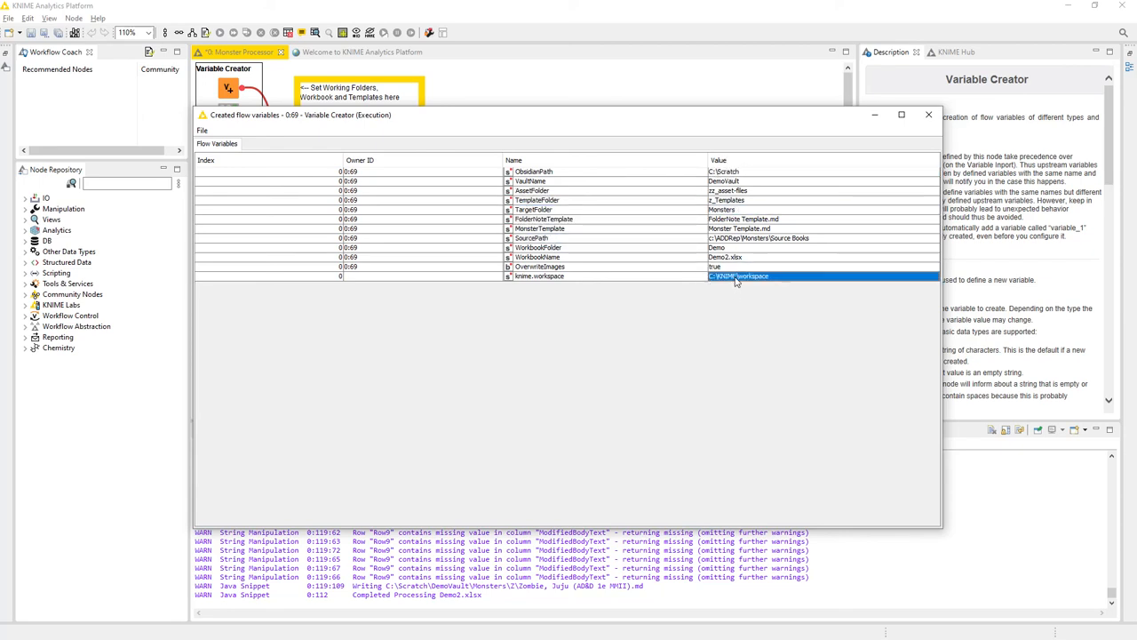
click(927, 116)
- Examine the output variables of the Variable Expressions node, from OverwriteMonsters to knime.workspace, and close their window
click(322, 171)
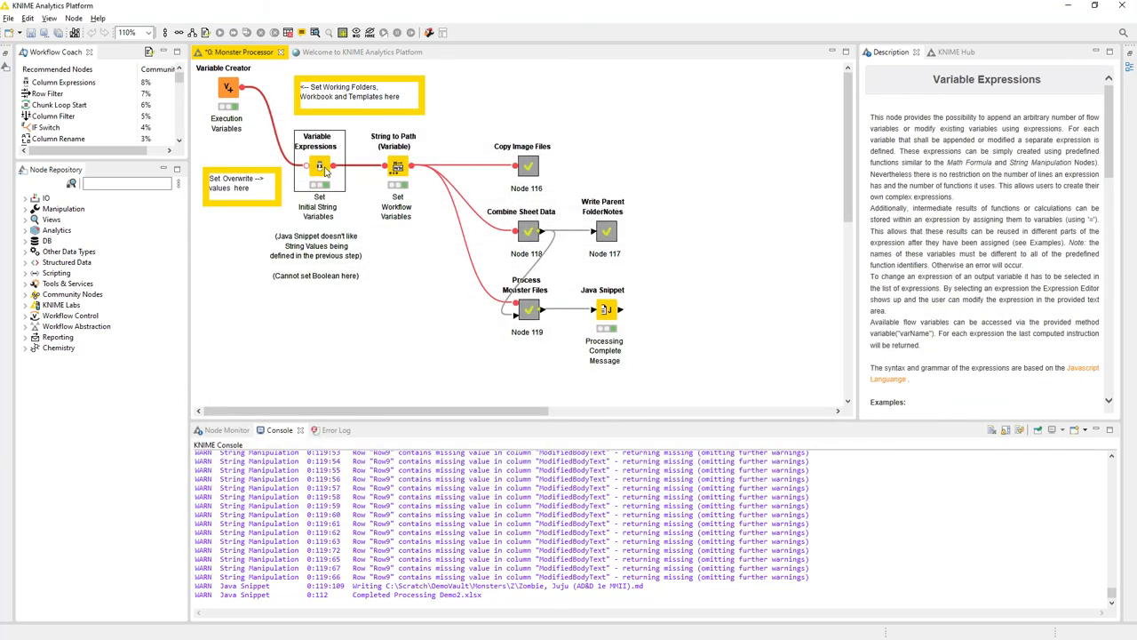
right_click(325, 173)
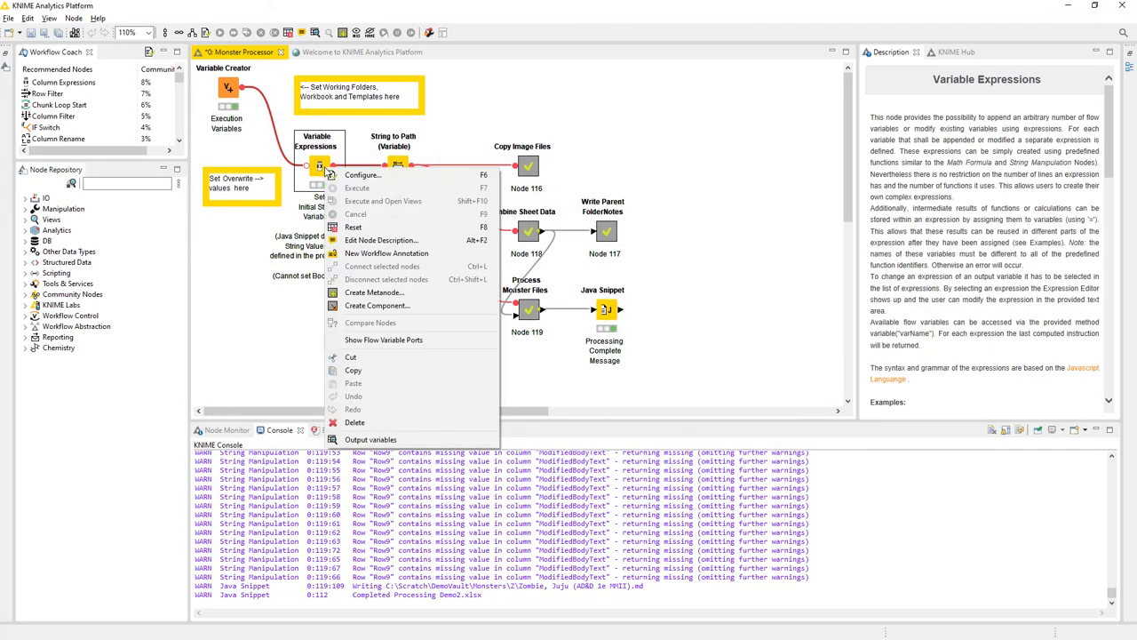
click(371, 440)
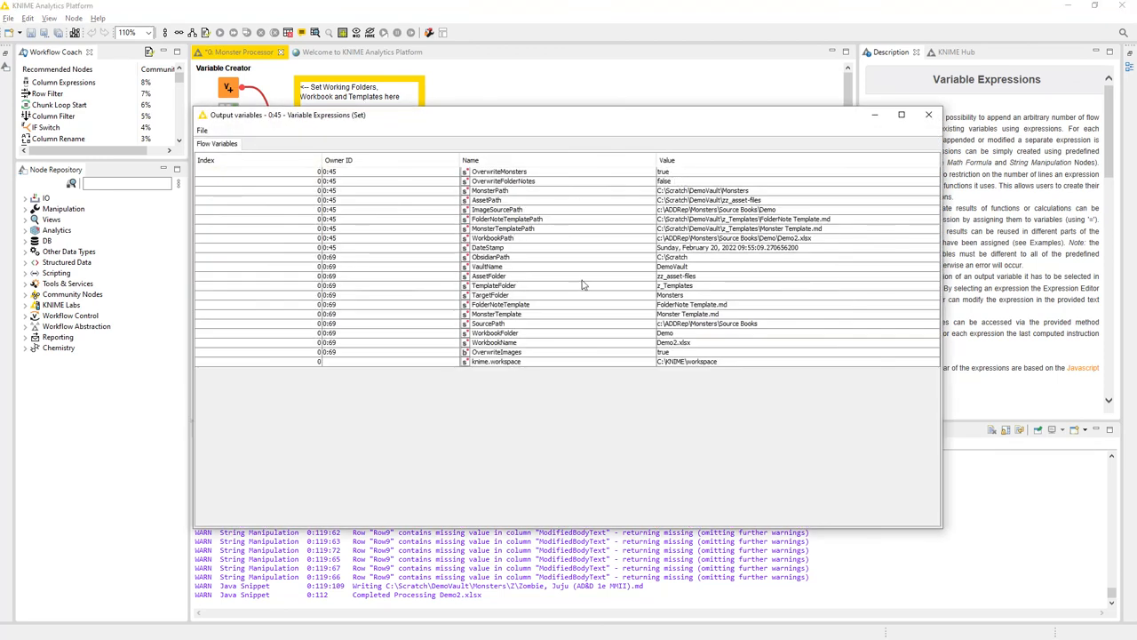
click(521, 174)
drag(524, 191, 508, 240)
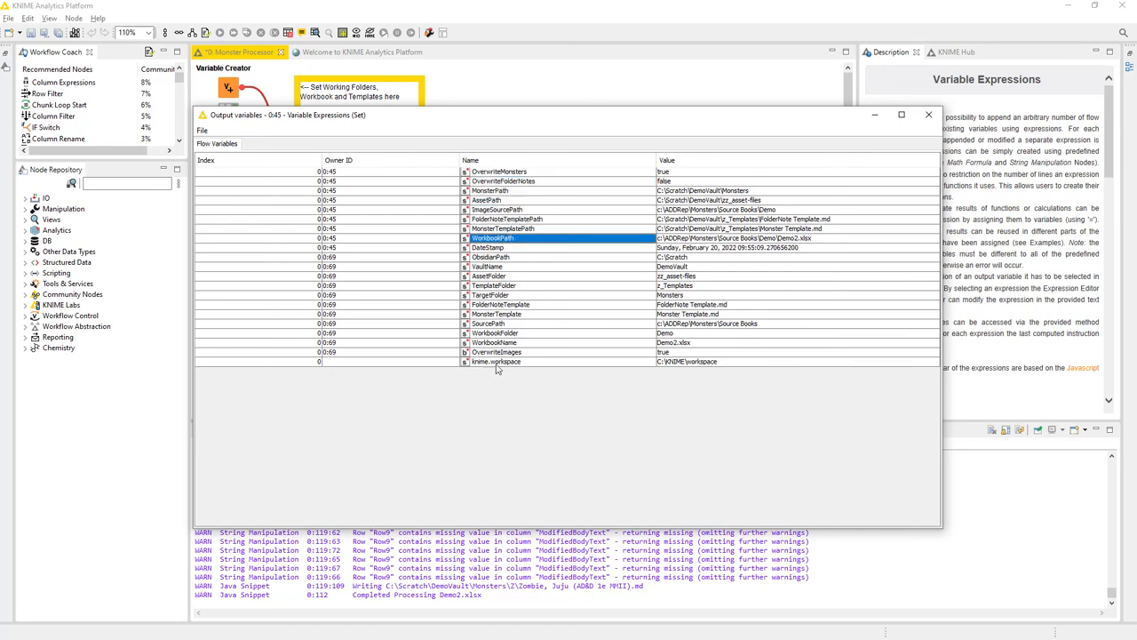
click(498, 362)
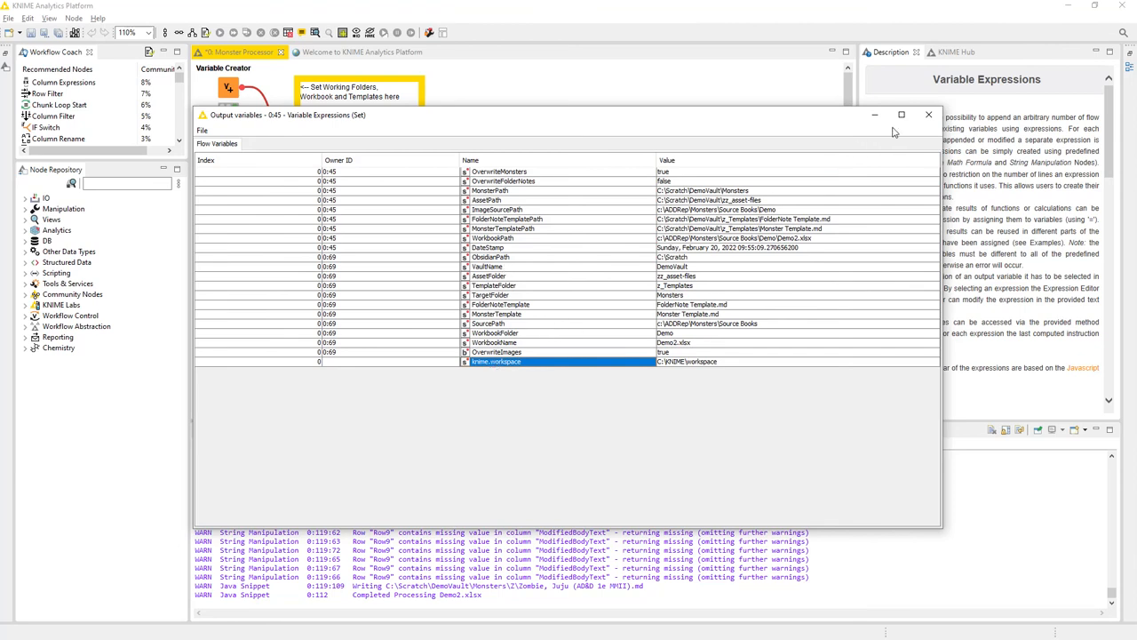
click(928, 116)
- Examine the String to Path (Variable) node's appended variables, comparing the _location path variables with the string paths from MonsterPath to WorkbookPath, and close their window
click(397, 167)
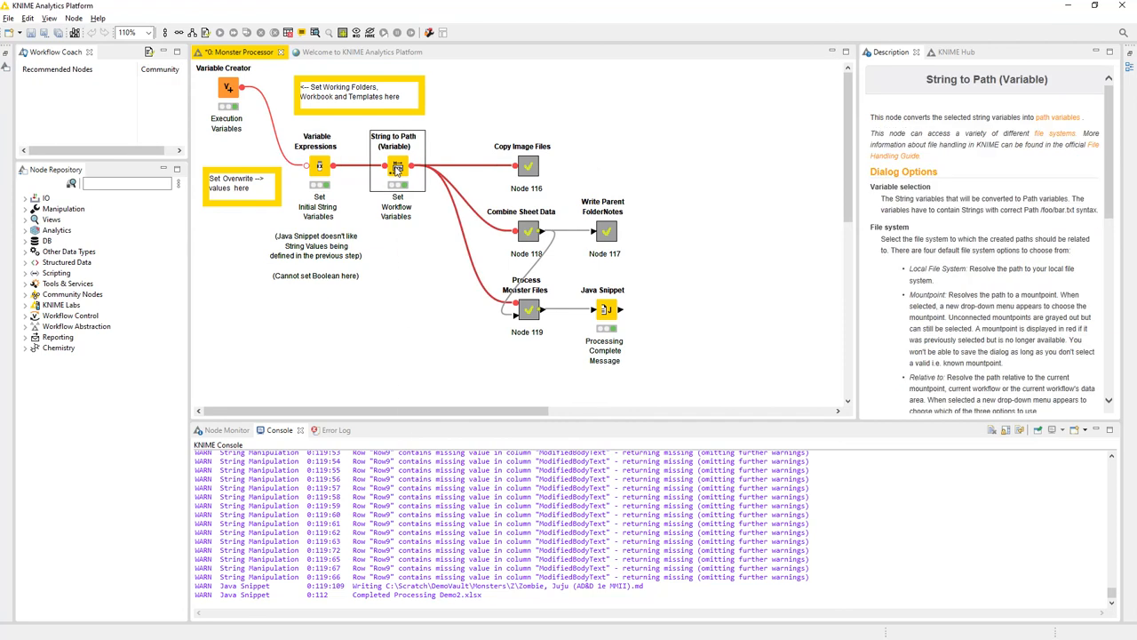
right_click(397, 168)
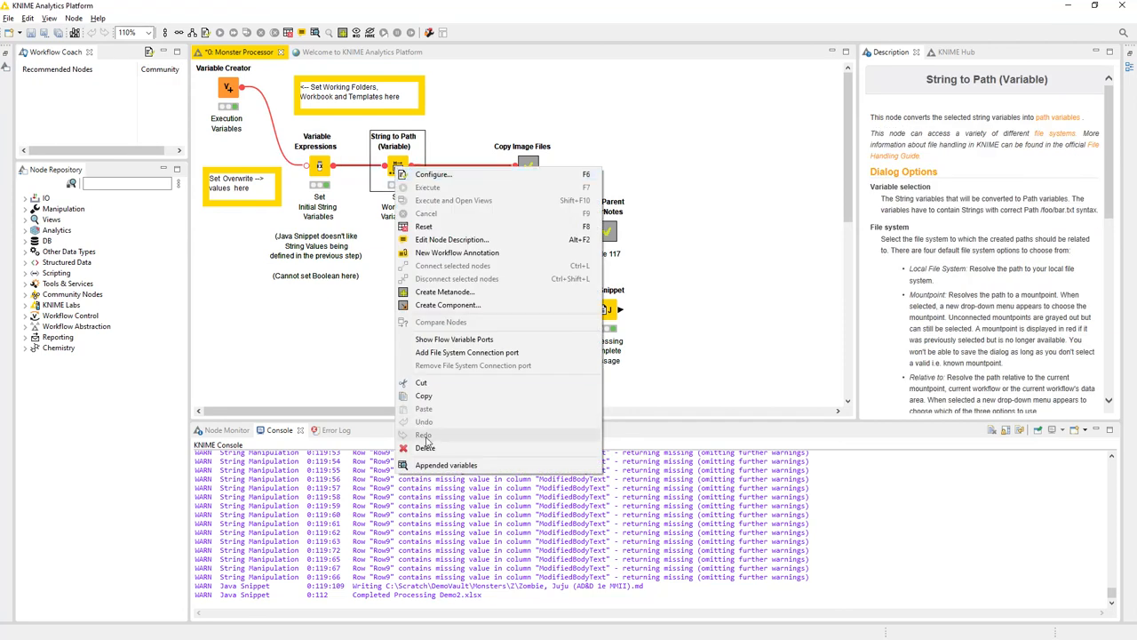
click(436, 465)
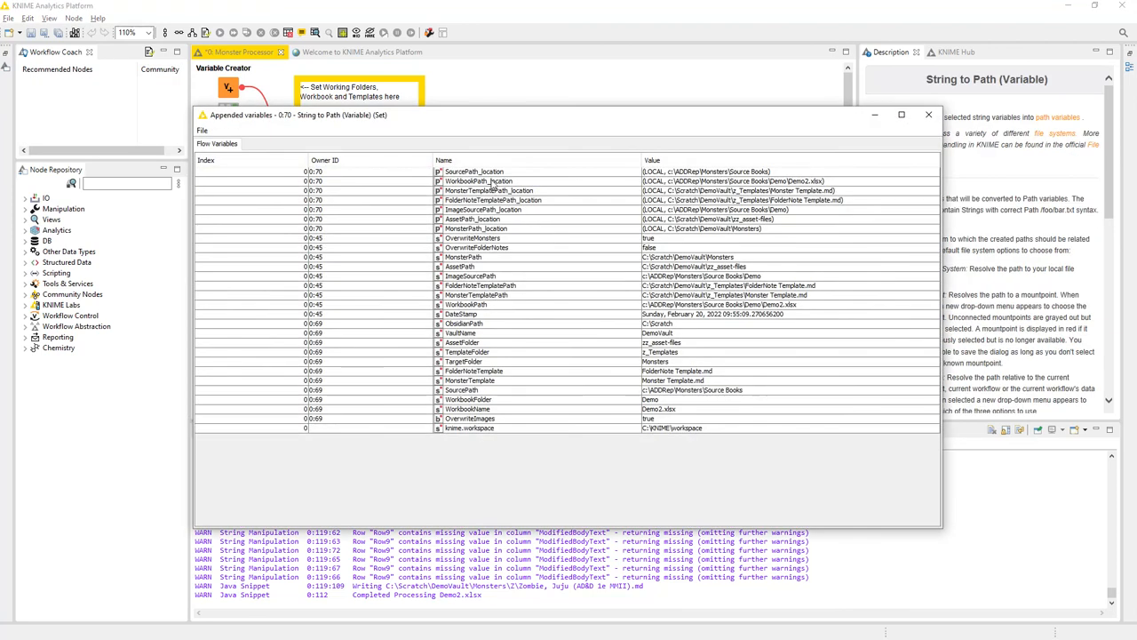
click(495, 182)
shift+click(688, 229)
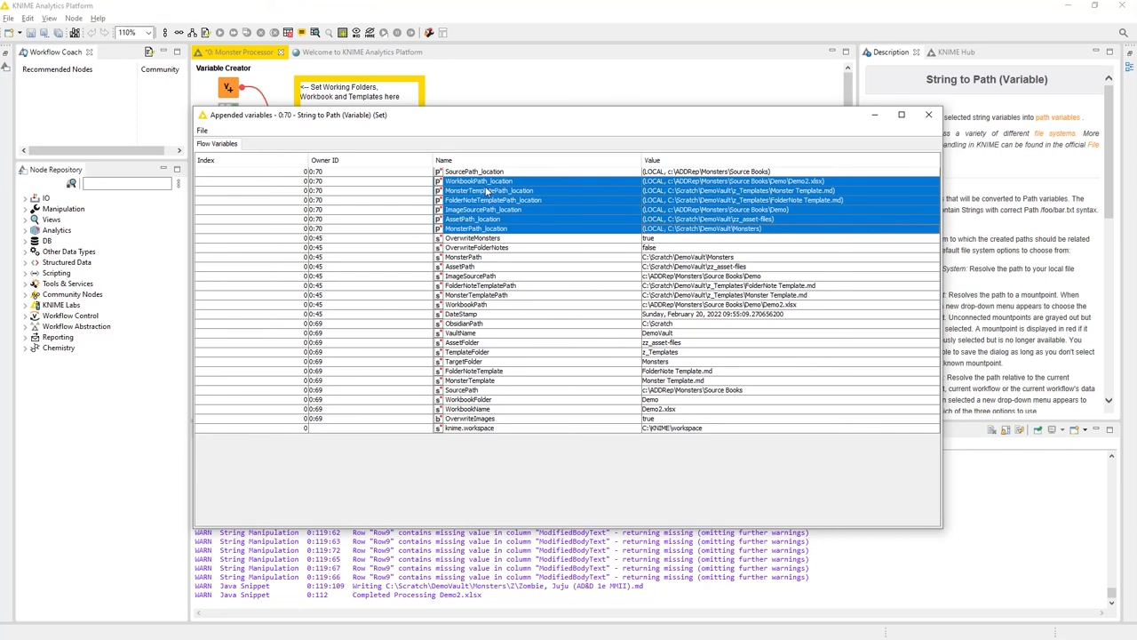
click(498, 258)
shift+click(491, 304)
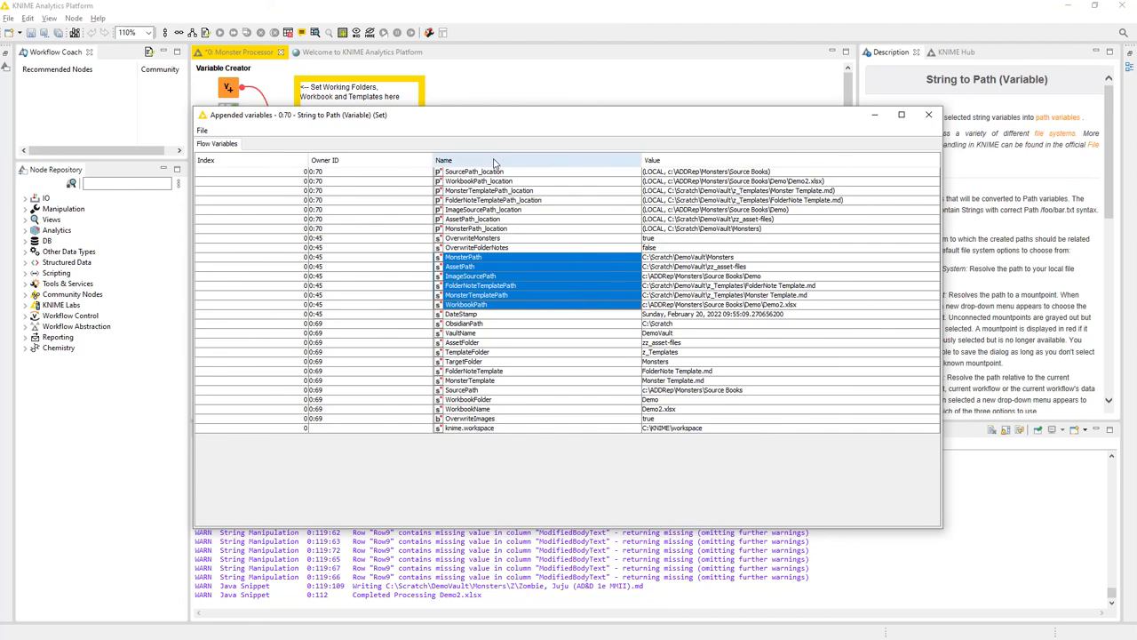
click(929, 118)
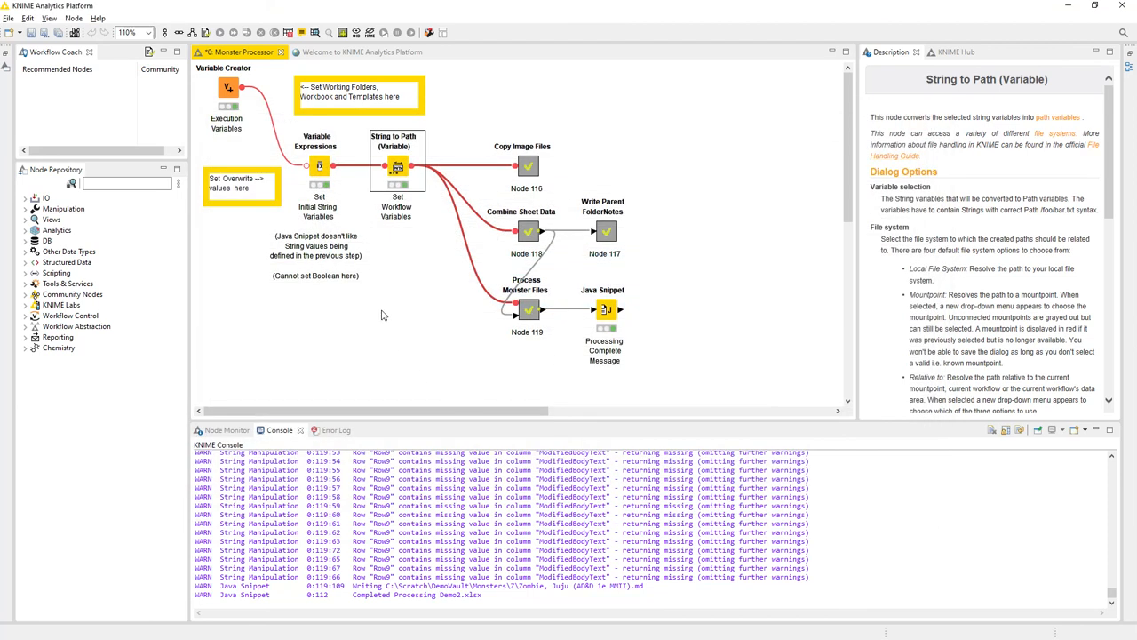
- Clear the node selection in the Monster Processor workflow and minimize the KNIME window to reveal the desktop
click(382, 314)
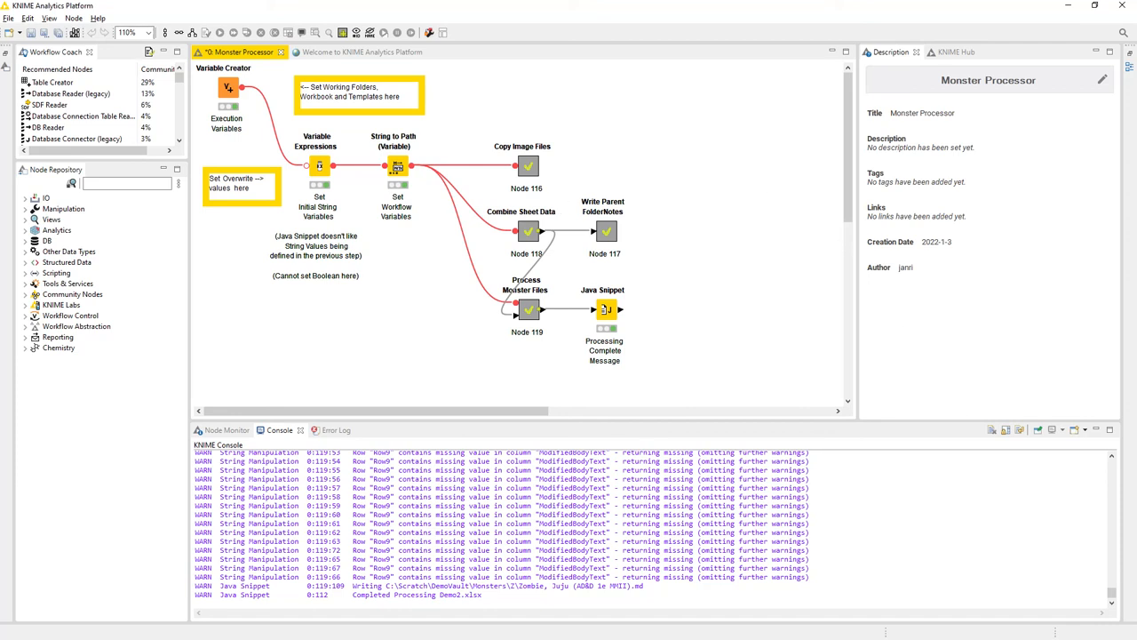
click(1067, 6)
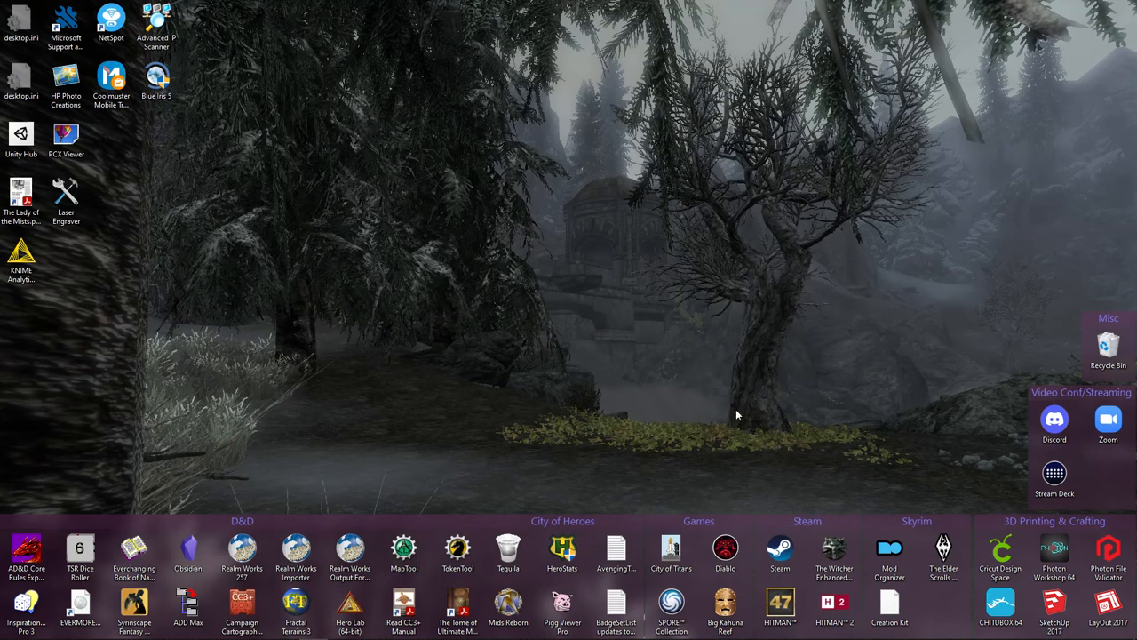